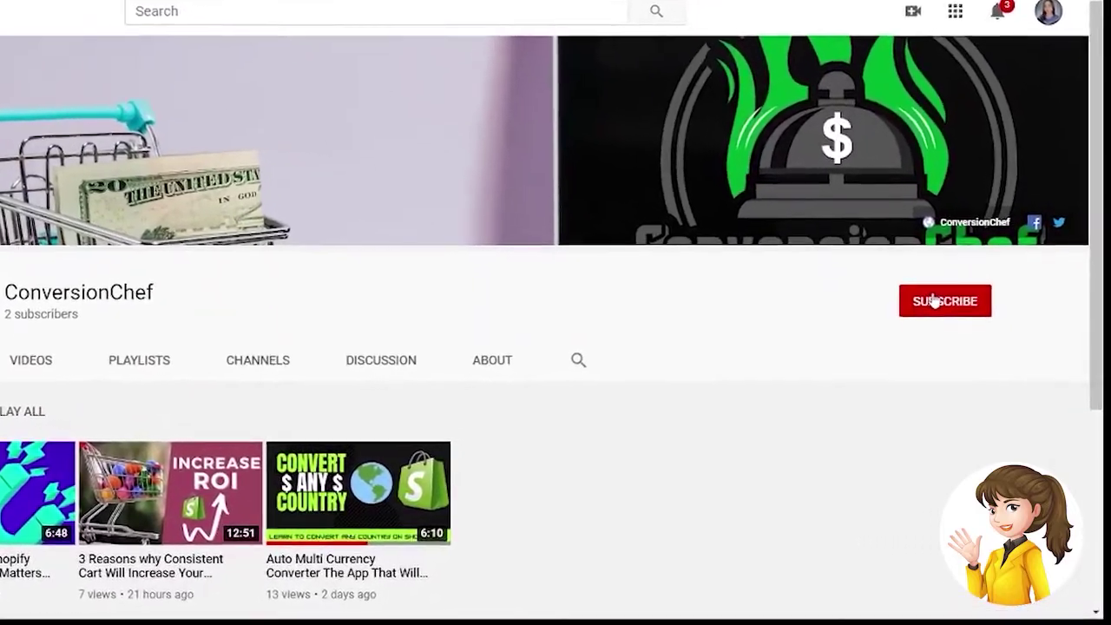
Step: Subscribe to the ConversionChef YouTube channel with notifications set to All
click(916, 285)
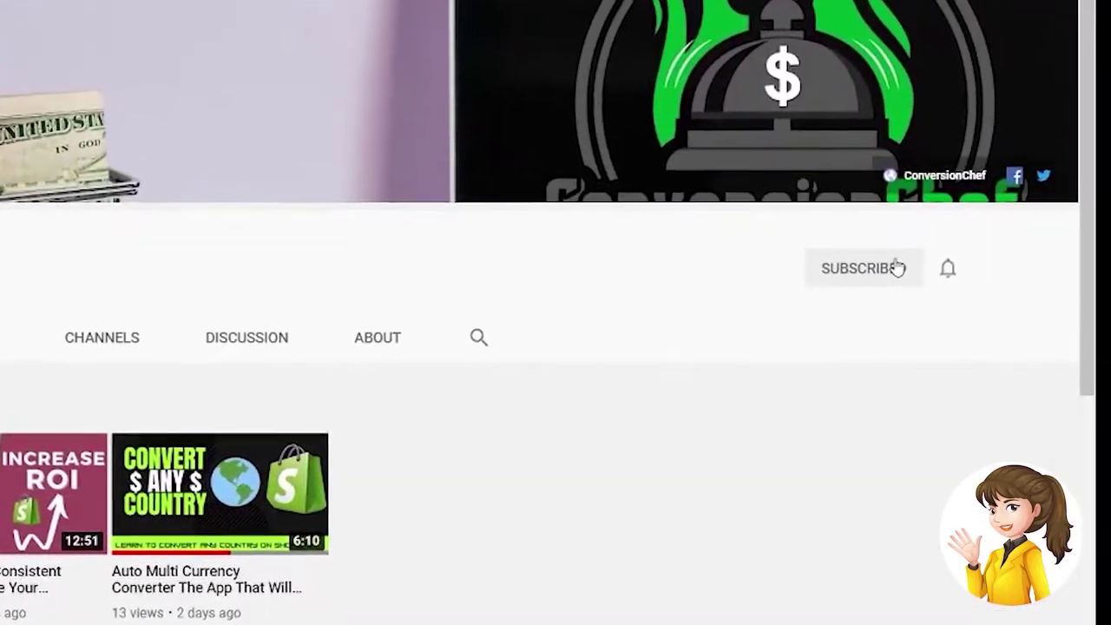
click(964, 285)
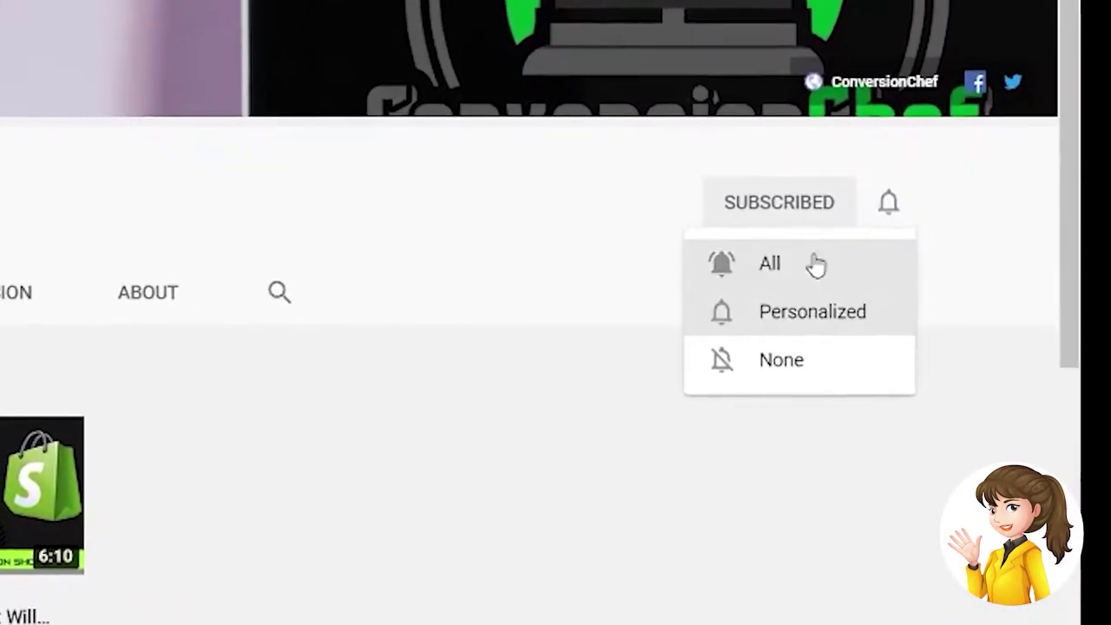
click(814, 265)
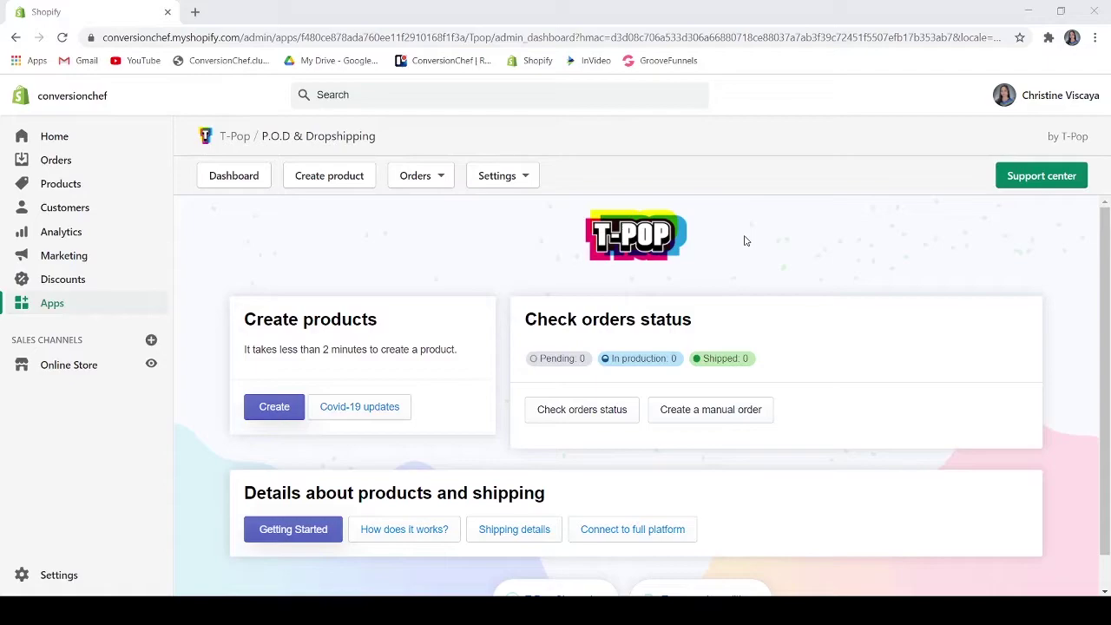
click(224, 280)
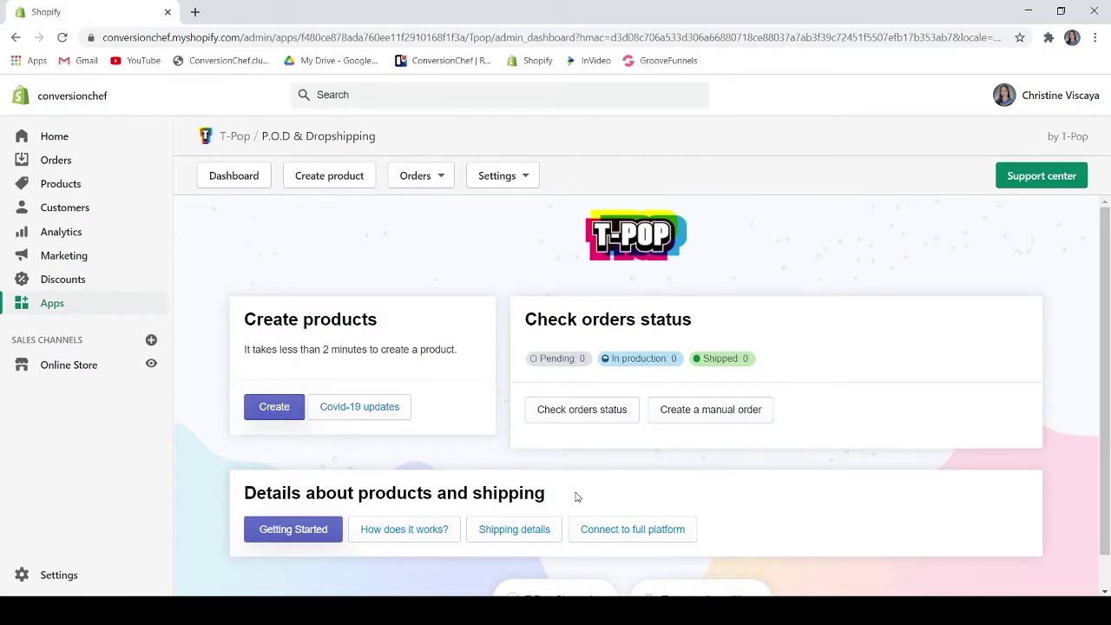
scroll(580, 497, down, 1)
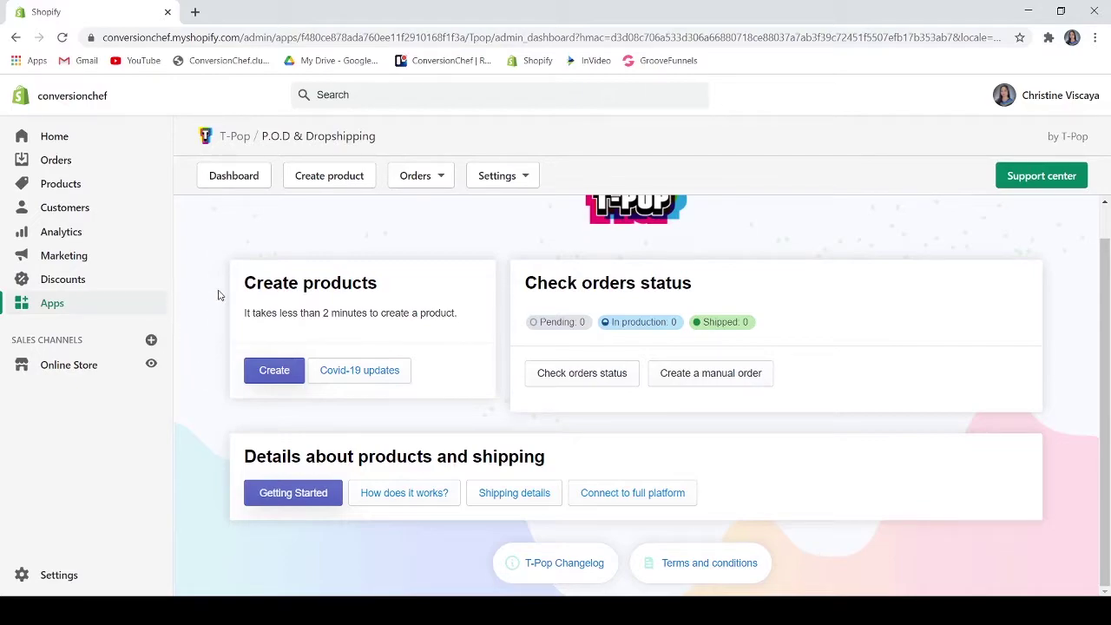
scroll(213, 296, up, 1)
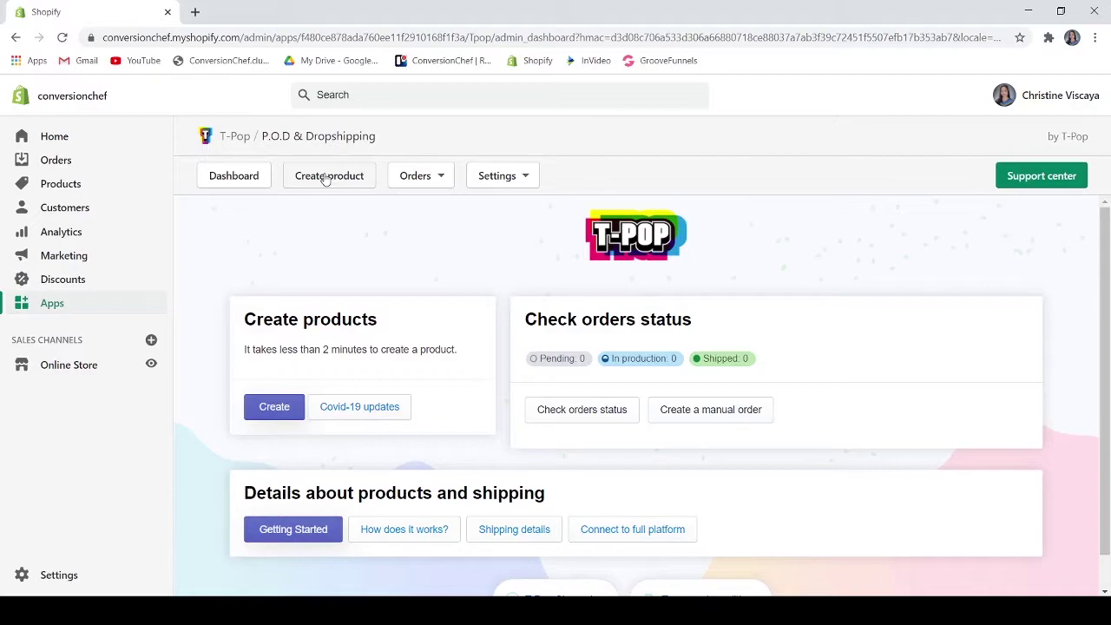
Step: Open the product catalogue and browse the T-shirt and sweat-shirt categories
click(326, 178)
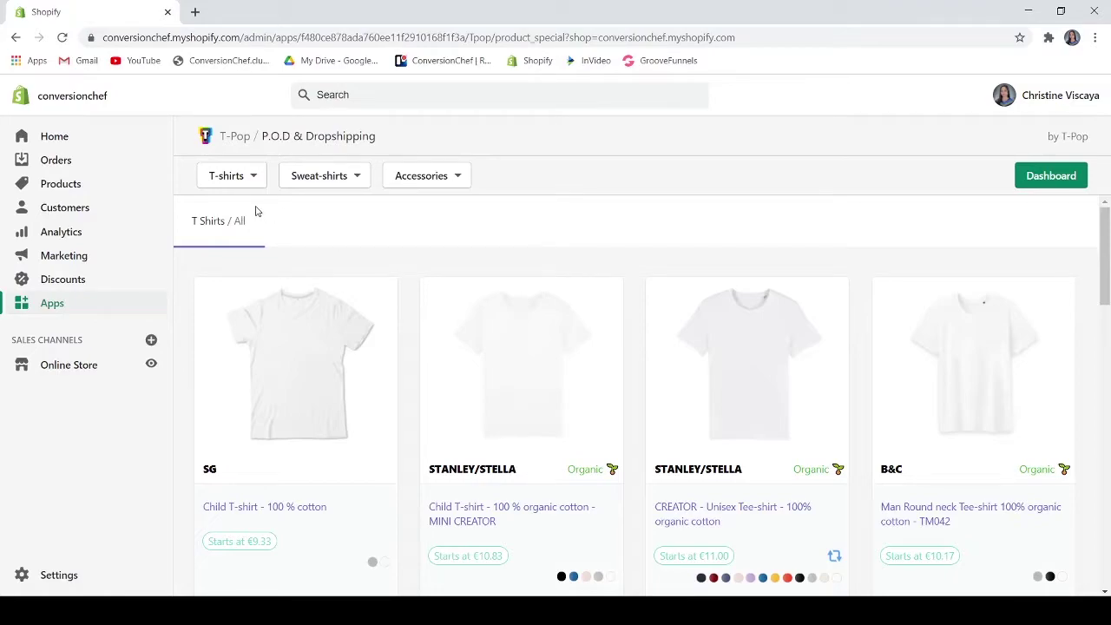
click(261, 181)
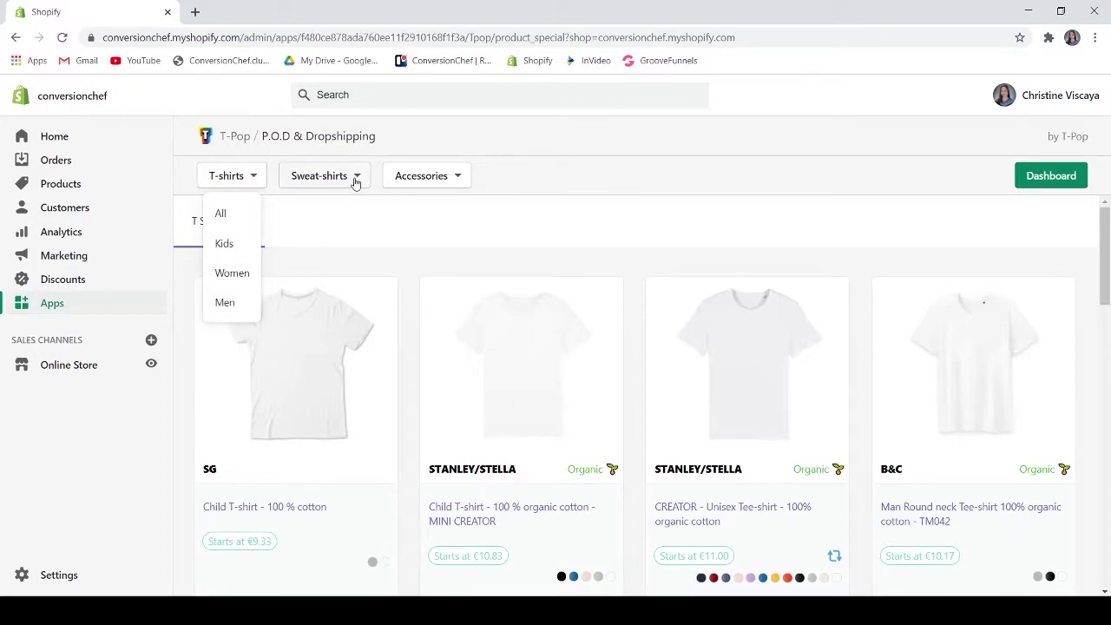
click(357, 180)
click(357, 180)
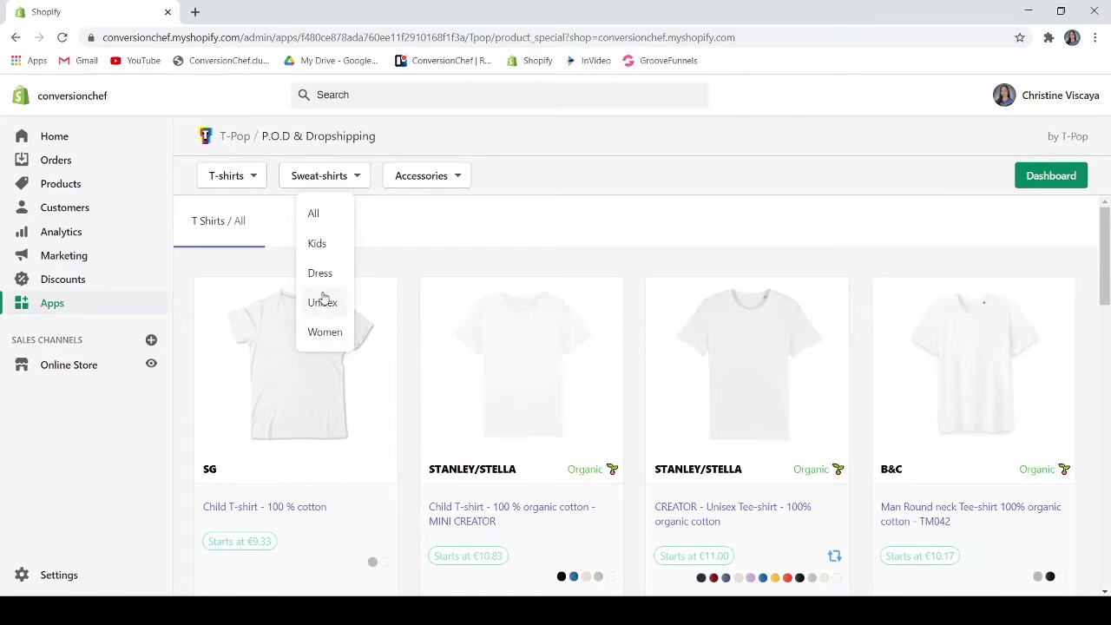
click(450, 177)
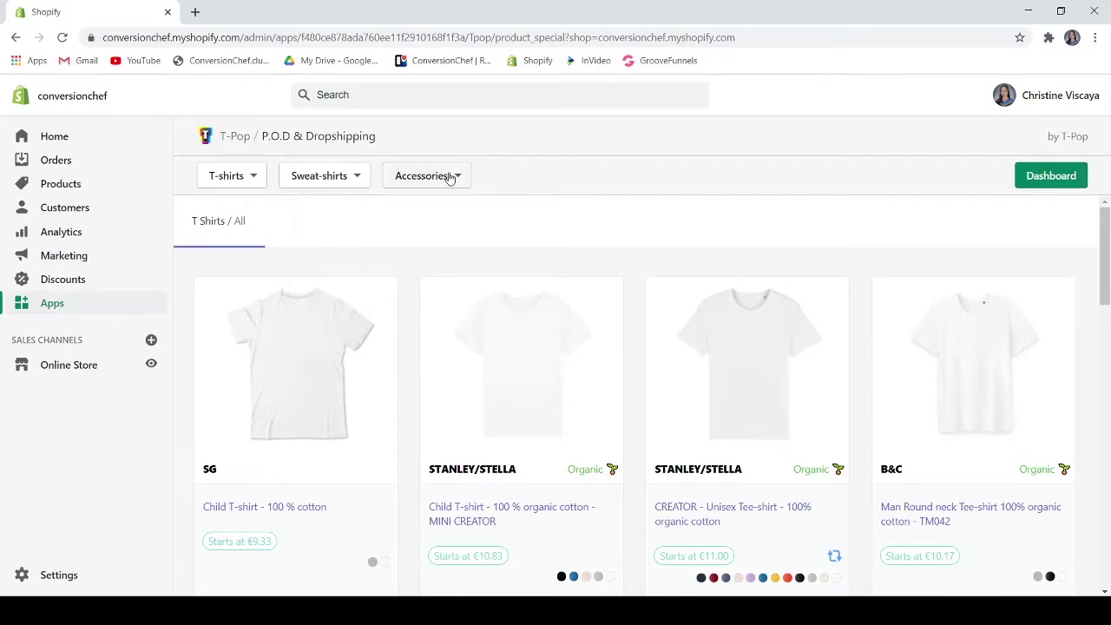
Step: Browse the accessory categories and scroll through the catalogue
click(454, 181)
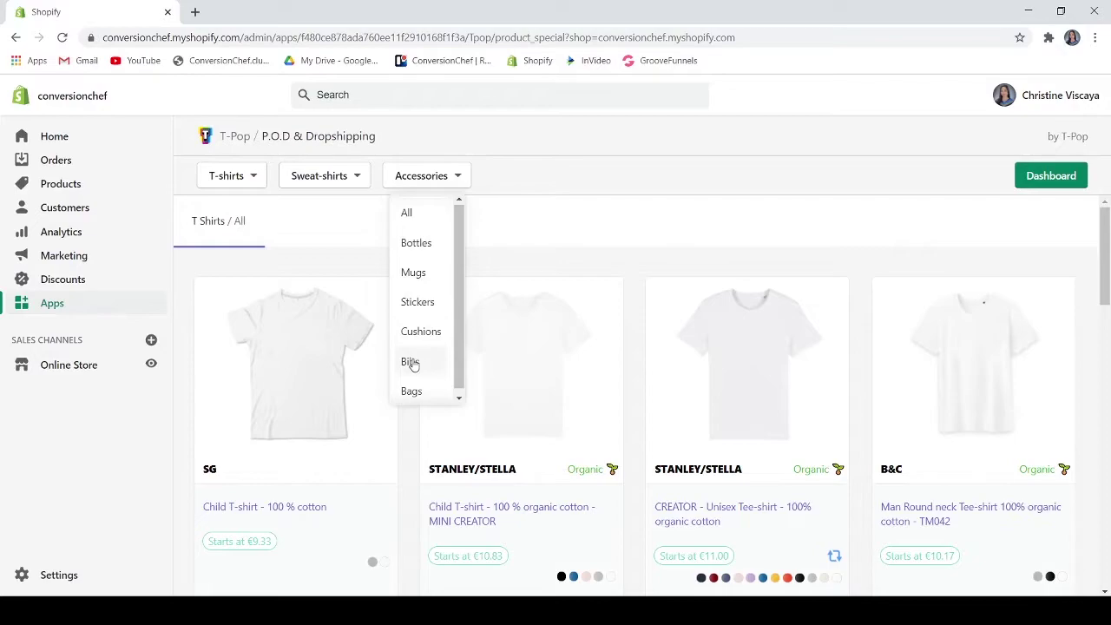
scroll(424, 380, down, 1)
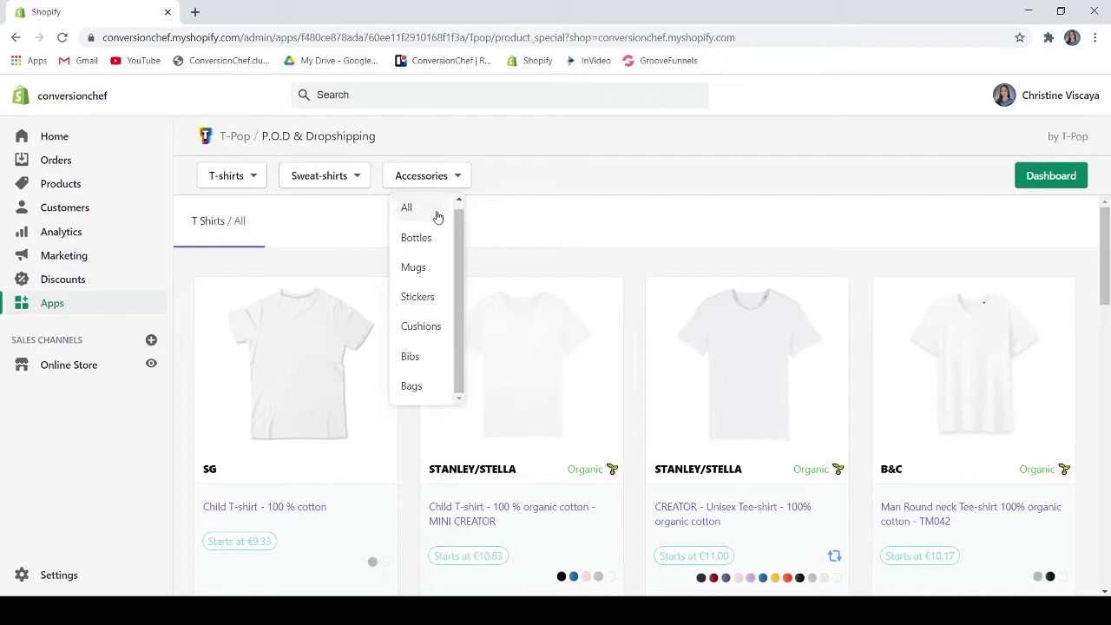
click(458, 182)
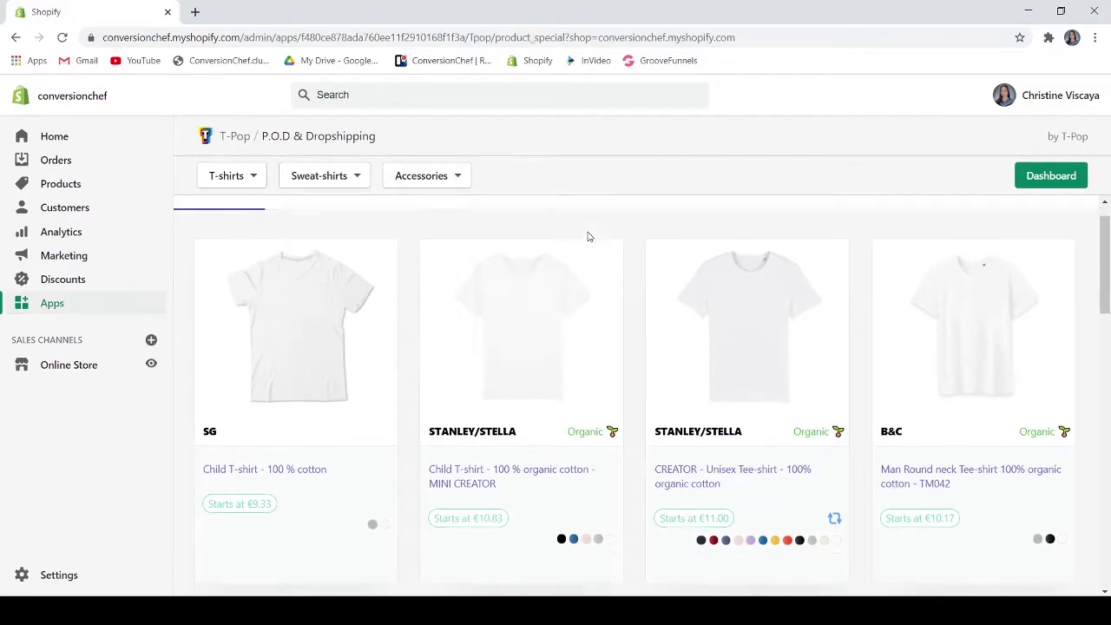
scroll(587, 236, down, 1)
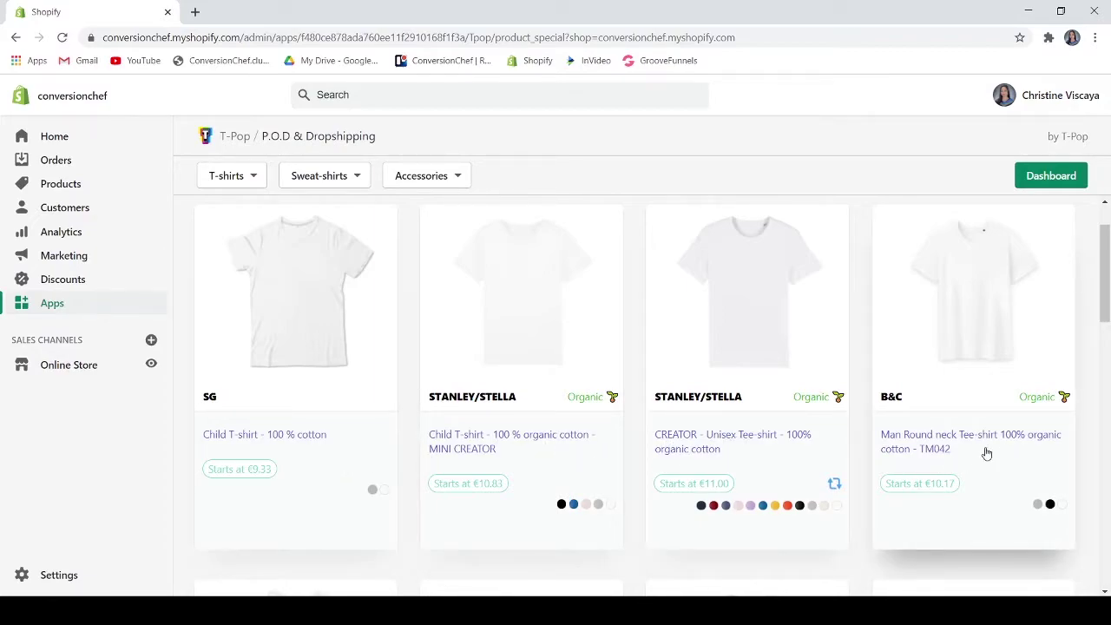
scroll(869, 454, down, 3)
scroll(732, 452, up, 2)
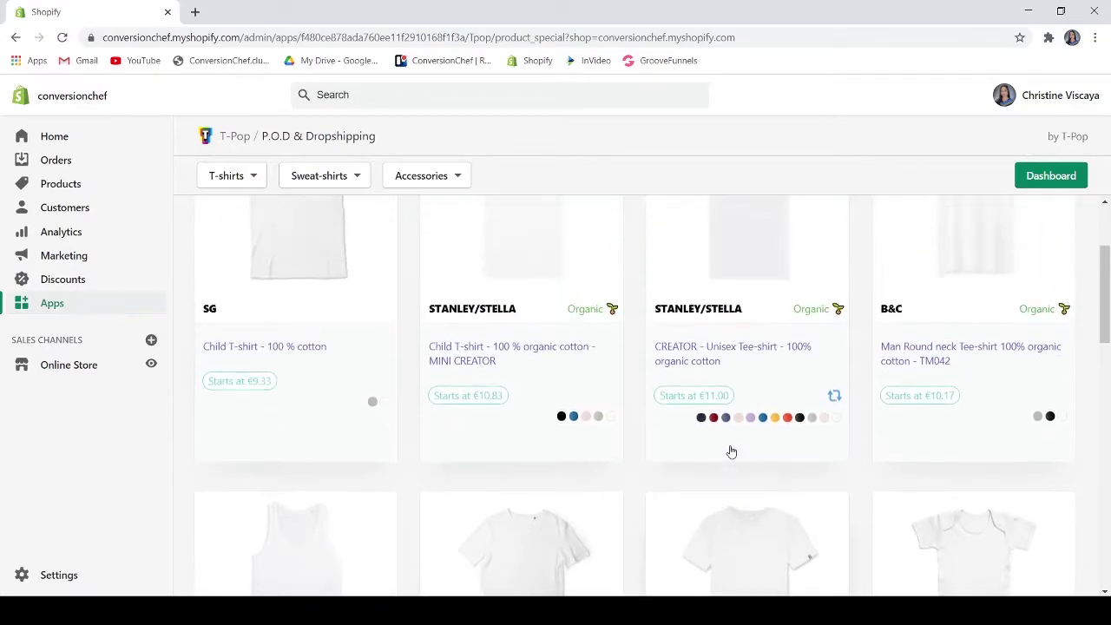
Step: Start customizing the Child T-shirt - 100 % cotton and scroll to its image upload area
click(317, 303)
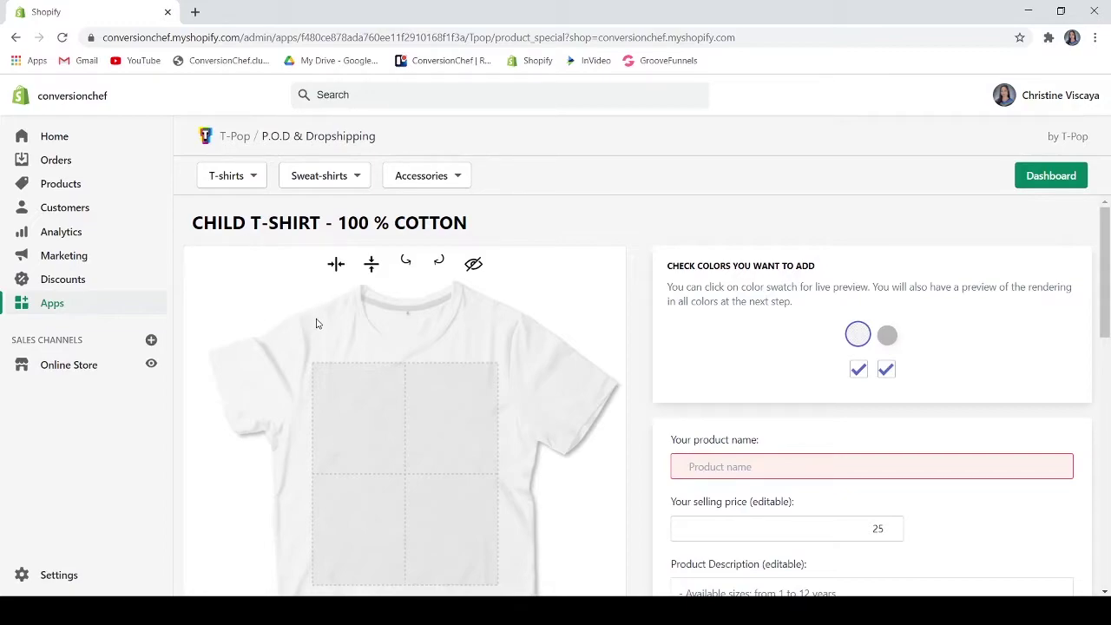
scroll(317, 323, down, 1)
scroll(320, 325, down, 2)
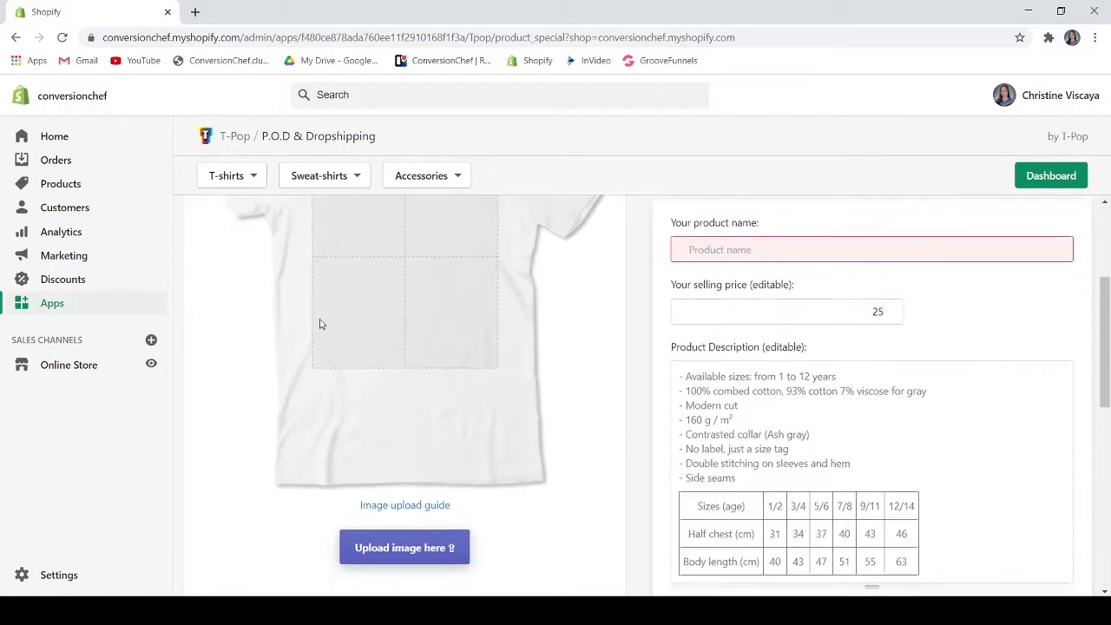
scroll(323, 327, down, 1)
scroll(323, 327, up, 2)
scroll(325, 335, up, 2)
scroll(325, 334, up, 1)
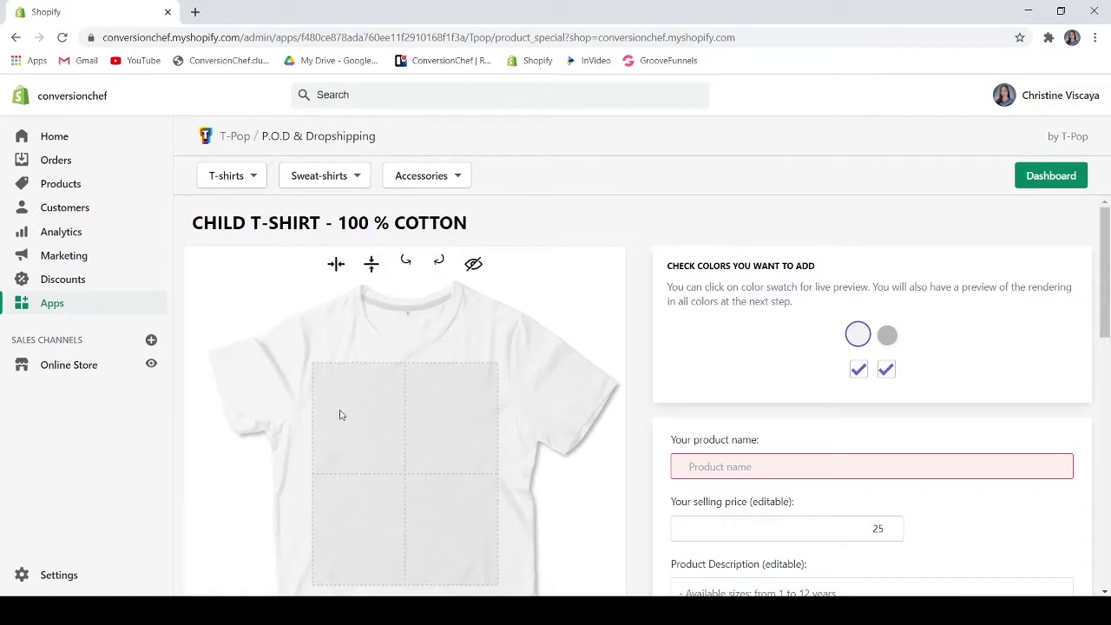
scroll(429, 403, down, 3)
scroll(417, 401, down, 1)
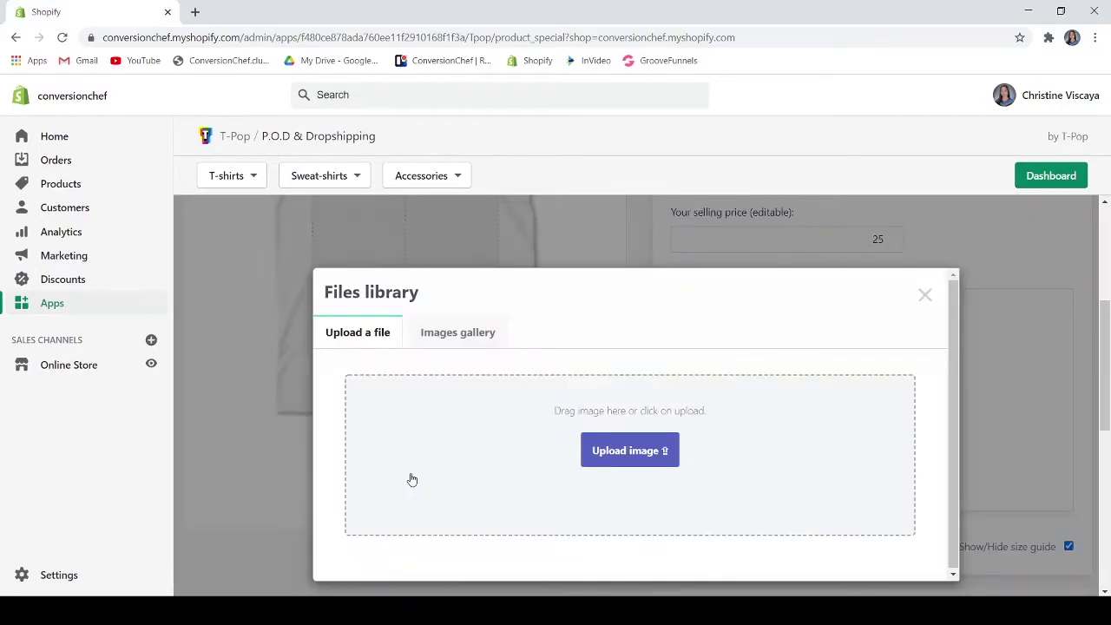
Step: Upload the lion artwork, enlarge it to fill the print area and shift it left
click(638, 454)
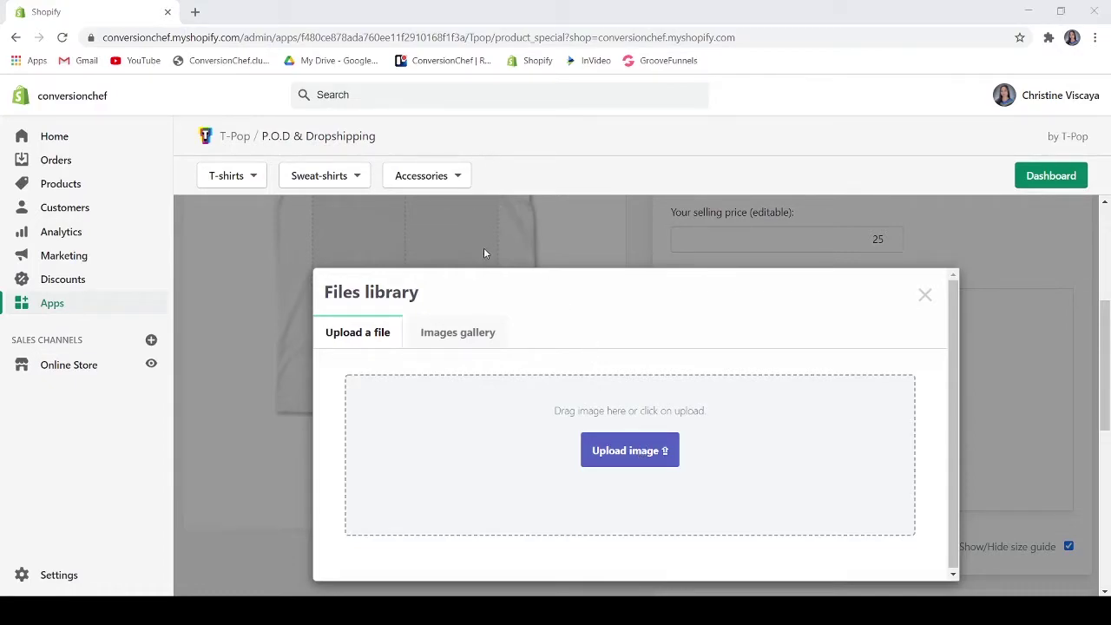
key(Escape)
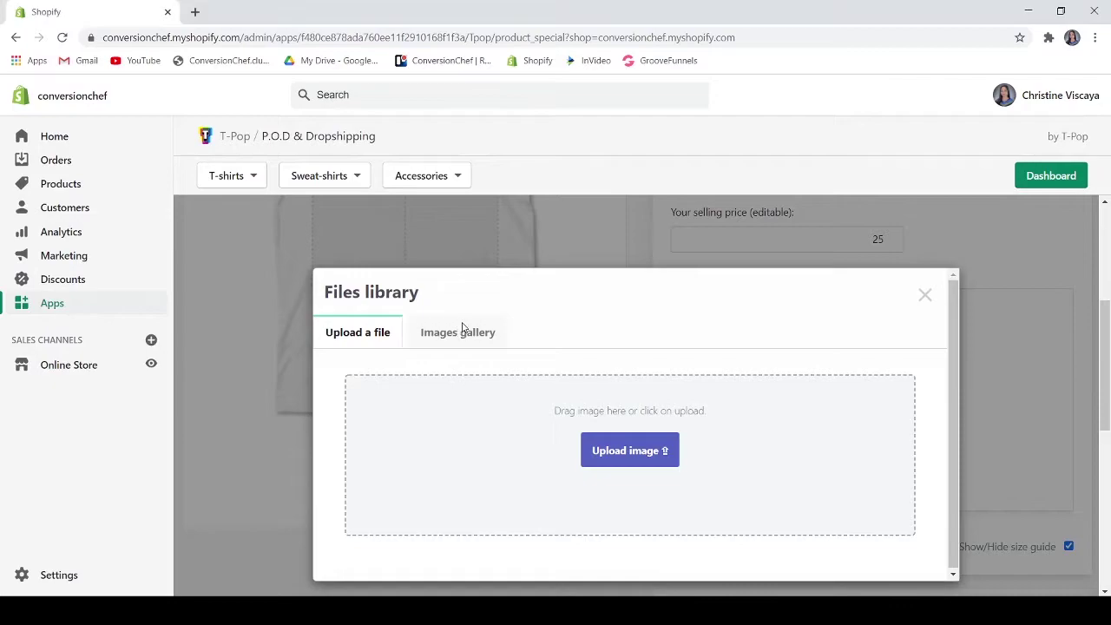
scroll(455, 390, up, 2)
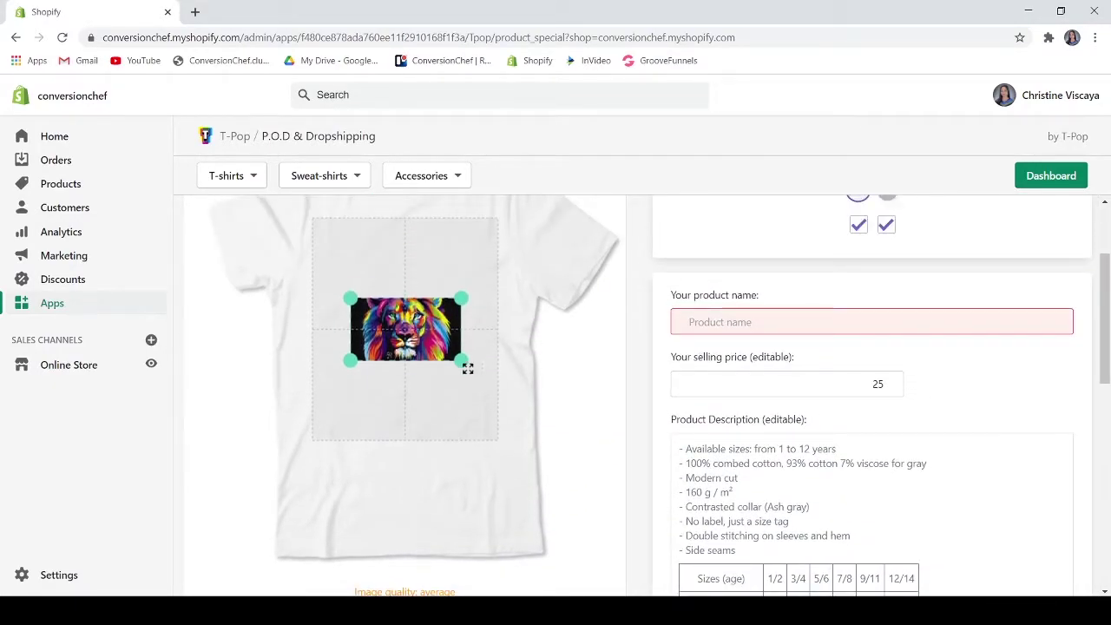
drag(467, 369, 570, 517)
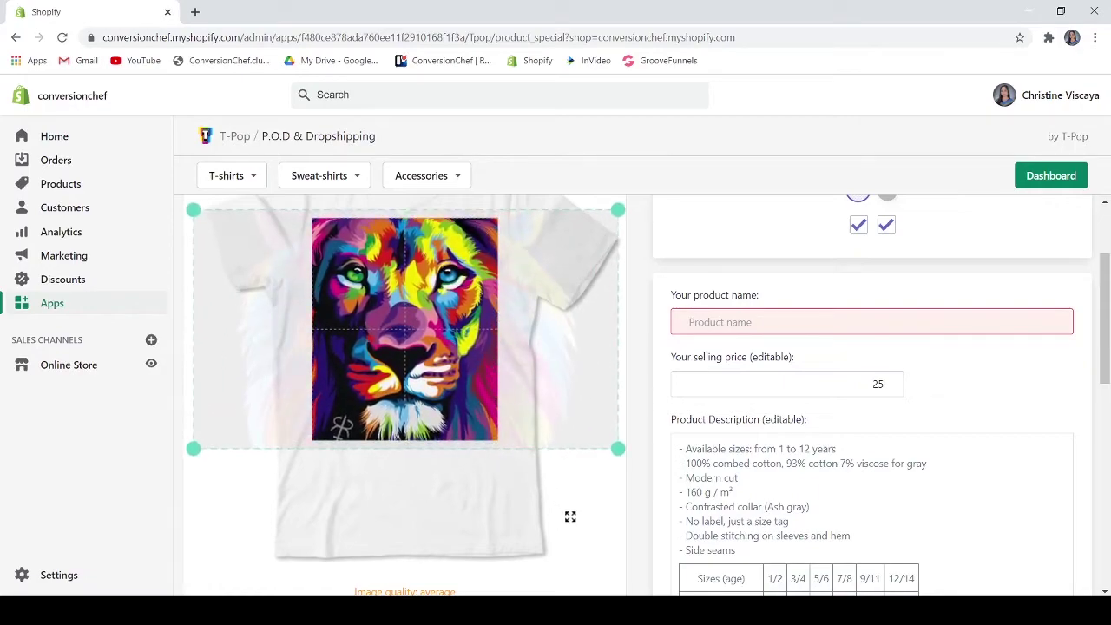
drag(434, 354, 344, 354)
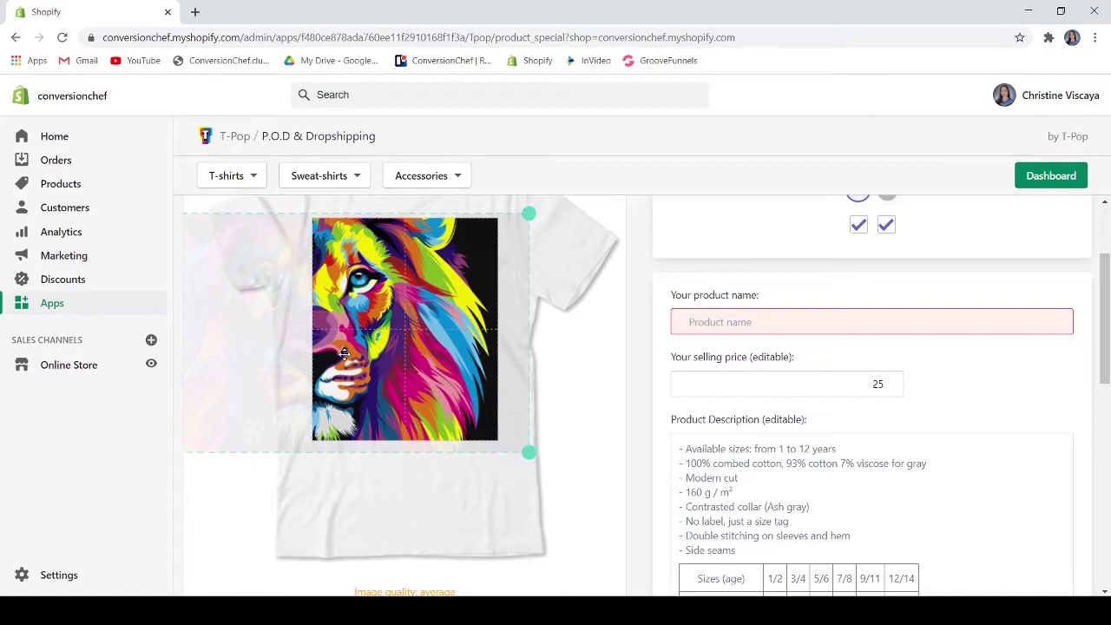
click(599, 411)
scroll(607, 408, up, 1)
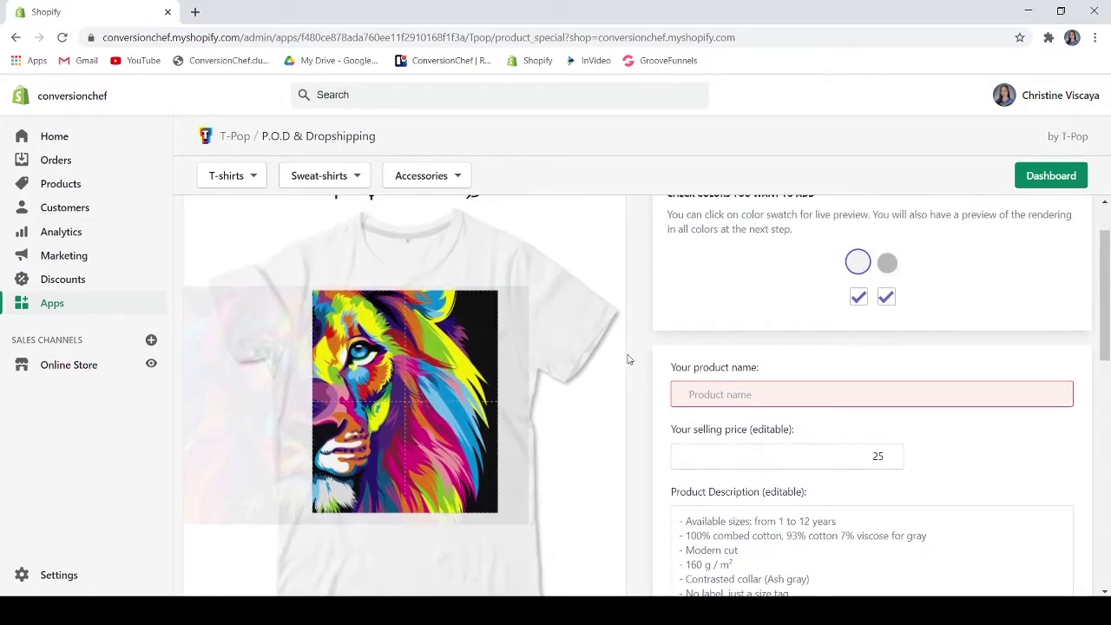
scroll(972, 339, down, 1)
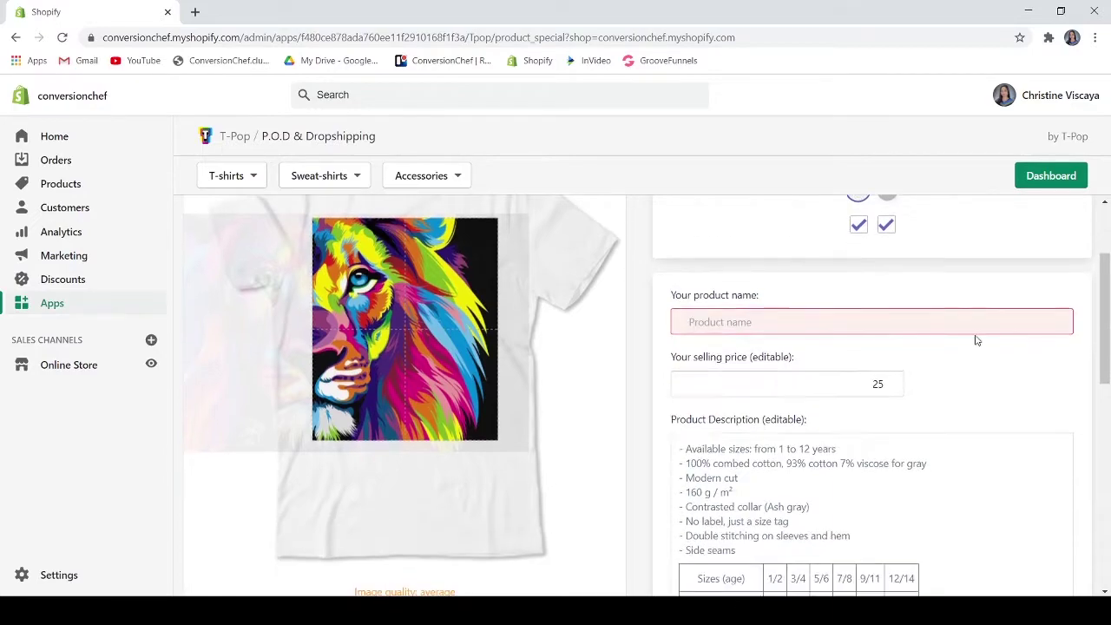
Step: Name the product 'Neon Lion' and review its description
click(756, 320)
text(Neon Lion)
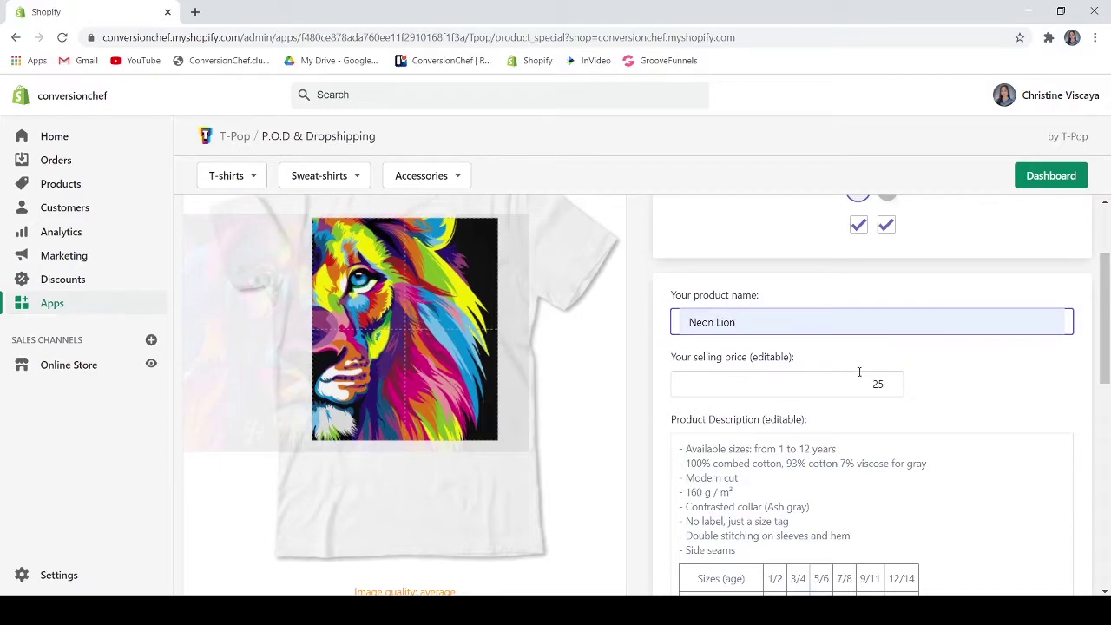
scroll(917, 384, down, 2)
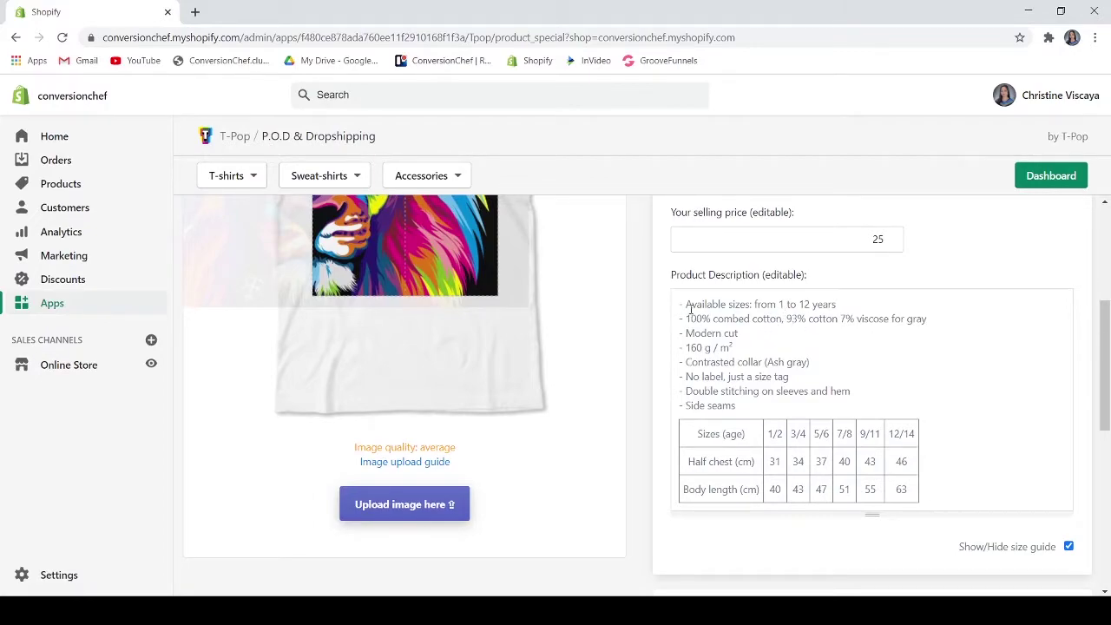
drag(686, 305, 779, 362)
click(780, 361)
Step: Review the time estimates and tick the 'I agree' terms-of-use checkbox
scroll(846, 348, down, 1)
scroll(781, 330, down, 2)
scroll(758, 323, down, 1)
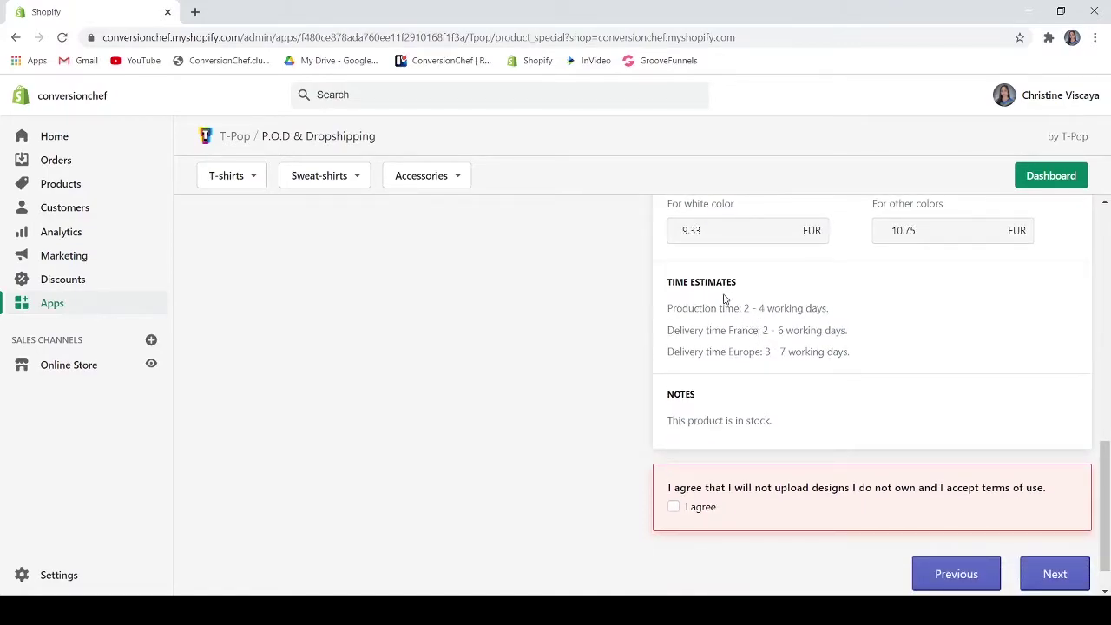
triple_click(730, 287)
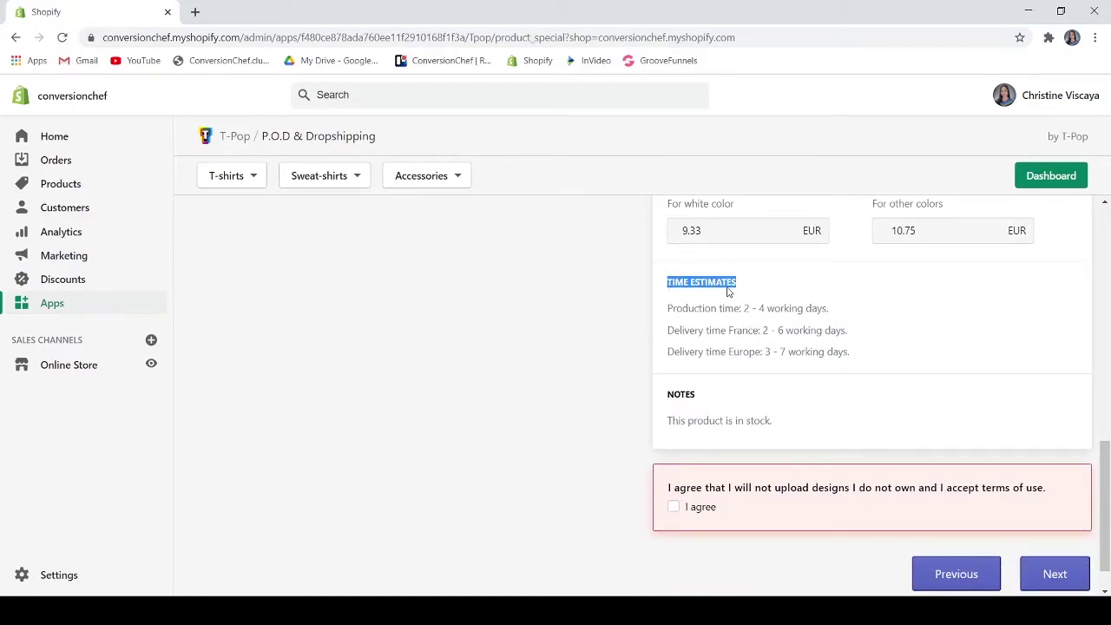
click(740, 290)
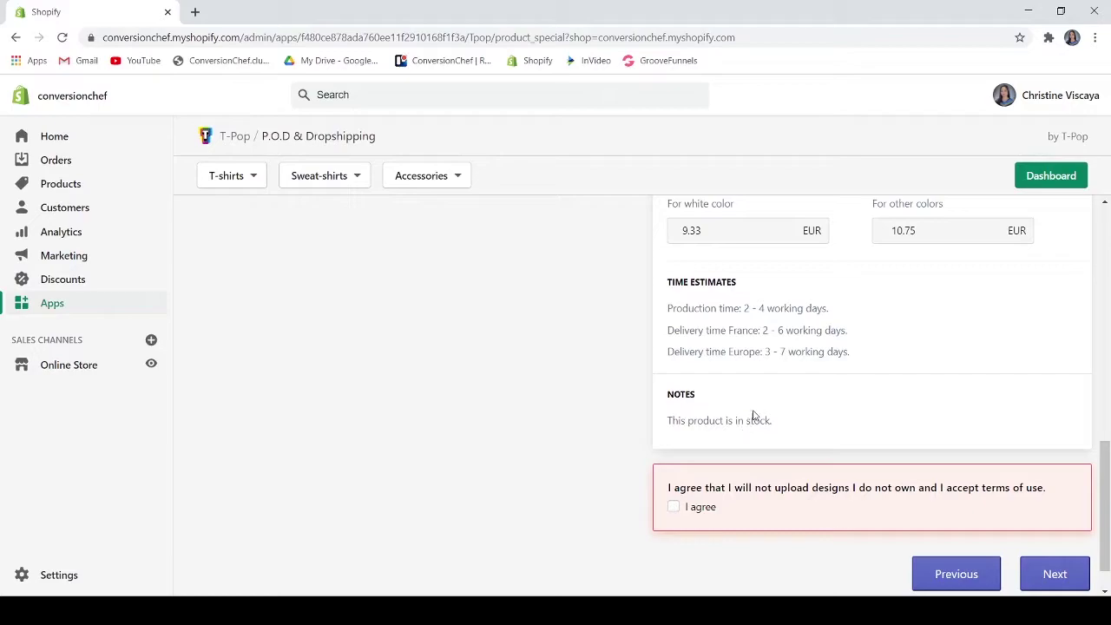
scroll(747, 426, down, 1)
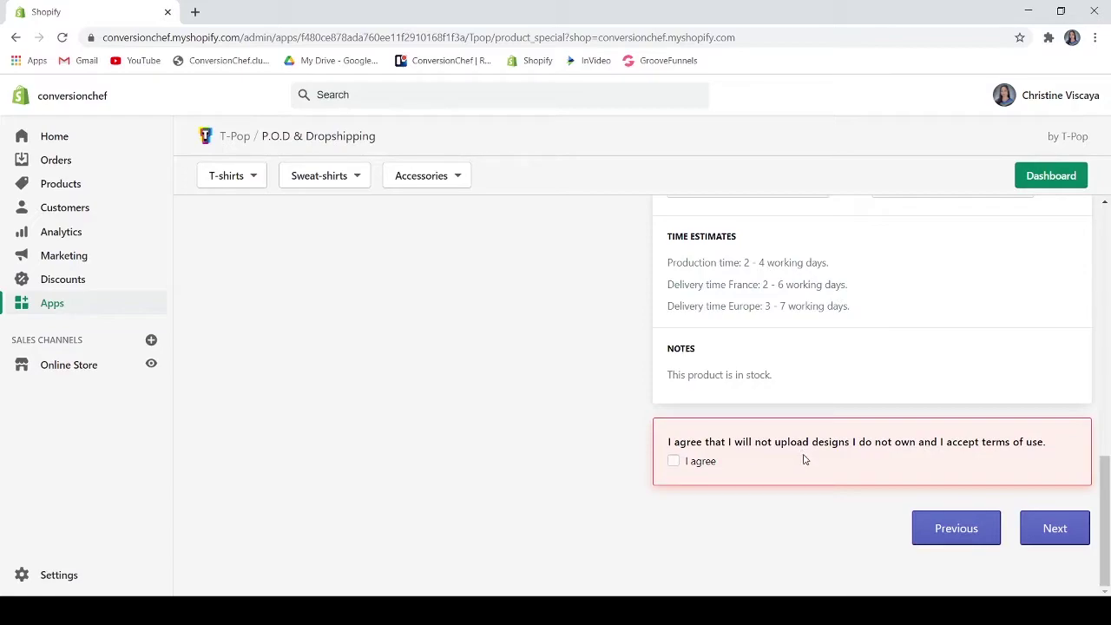
click(674, 462)
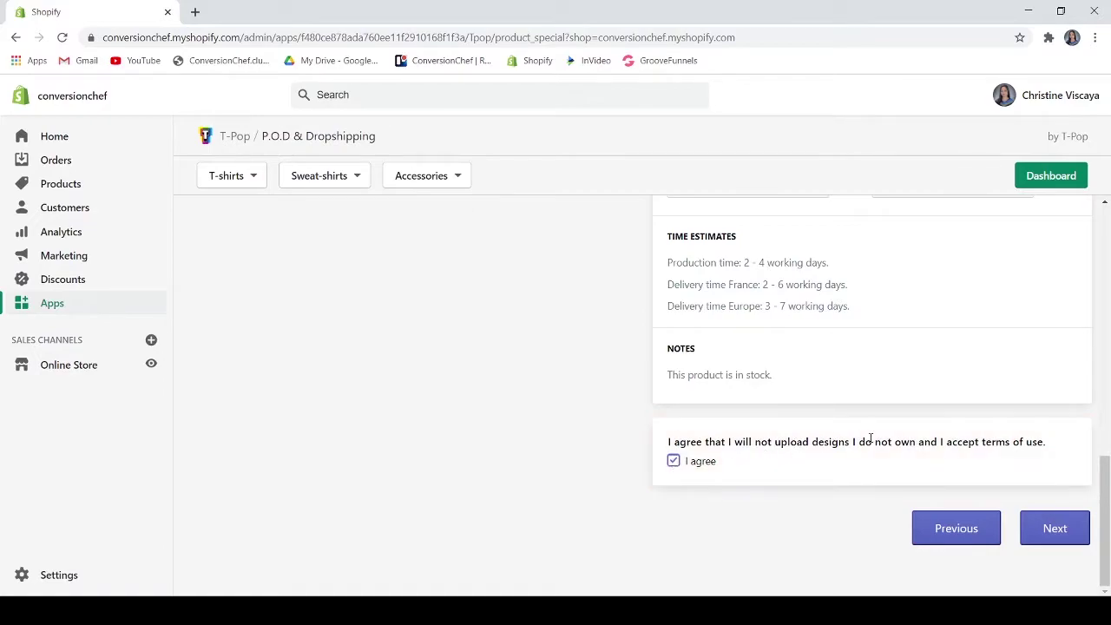
Step: Go to the final review and set the grey 1-2 ans selling price to 35
click(1058, 528)
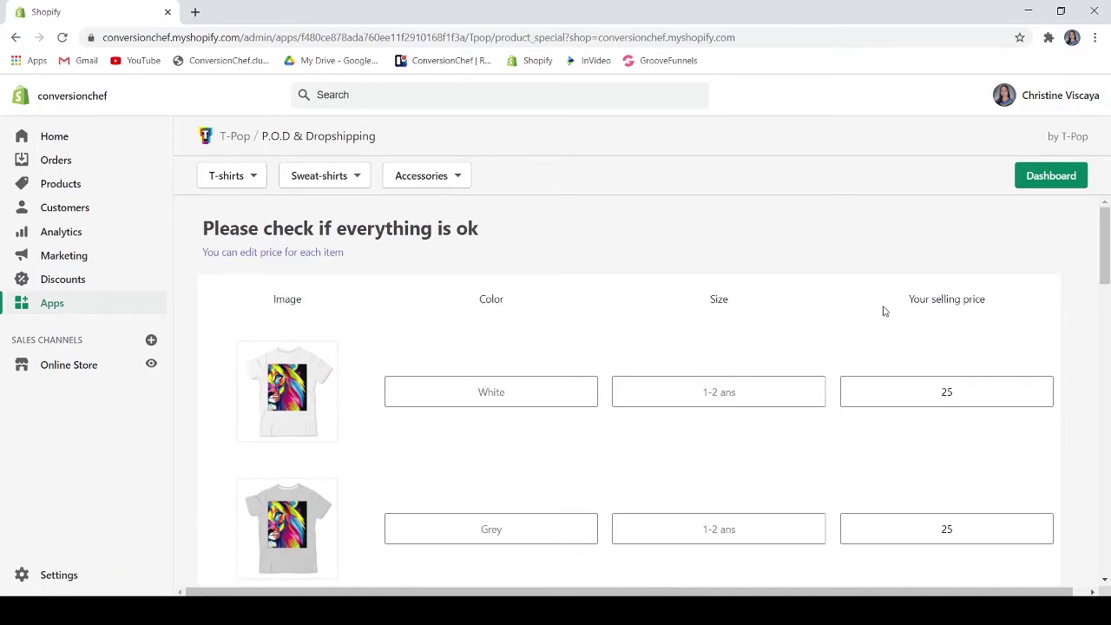
scroll(920, 375, down, 1)
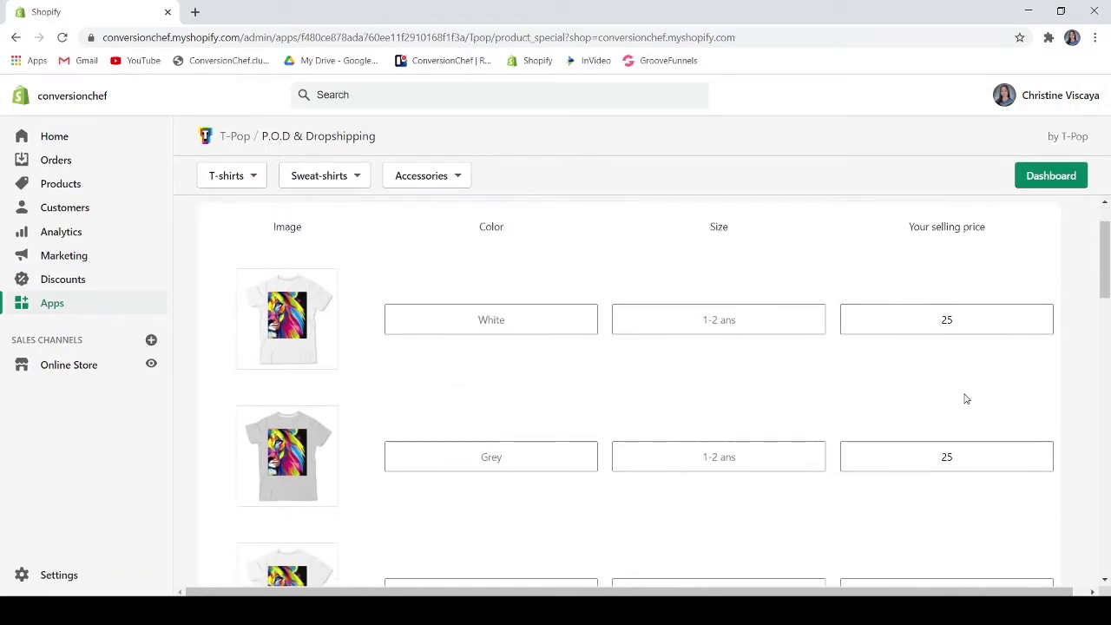
click(980, 326)
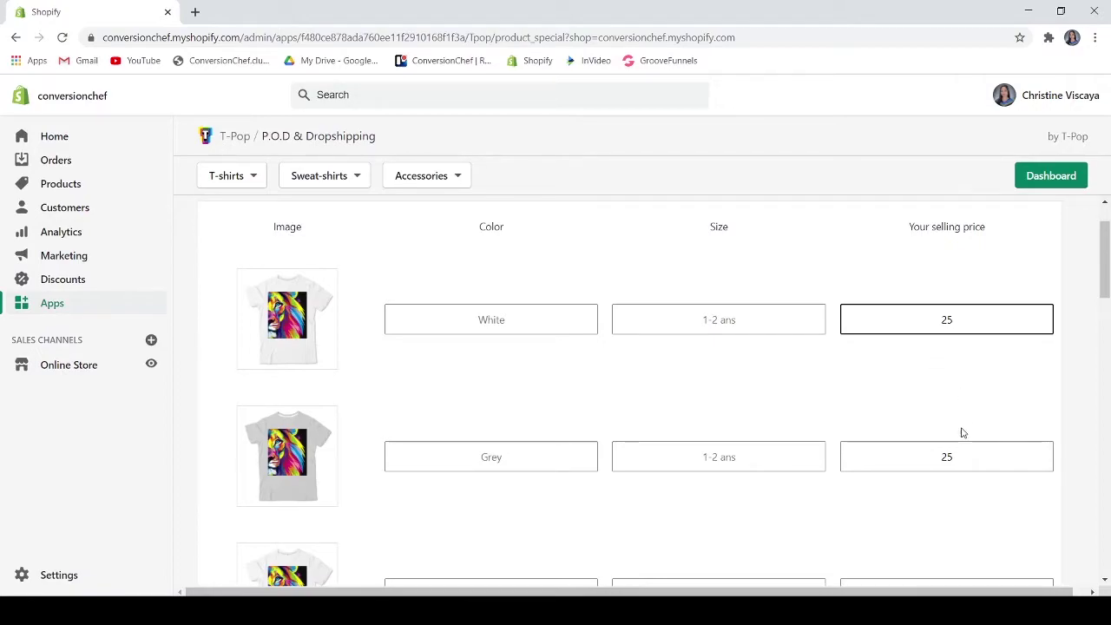
click(948, 457)
text(35)
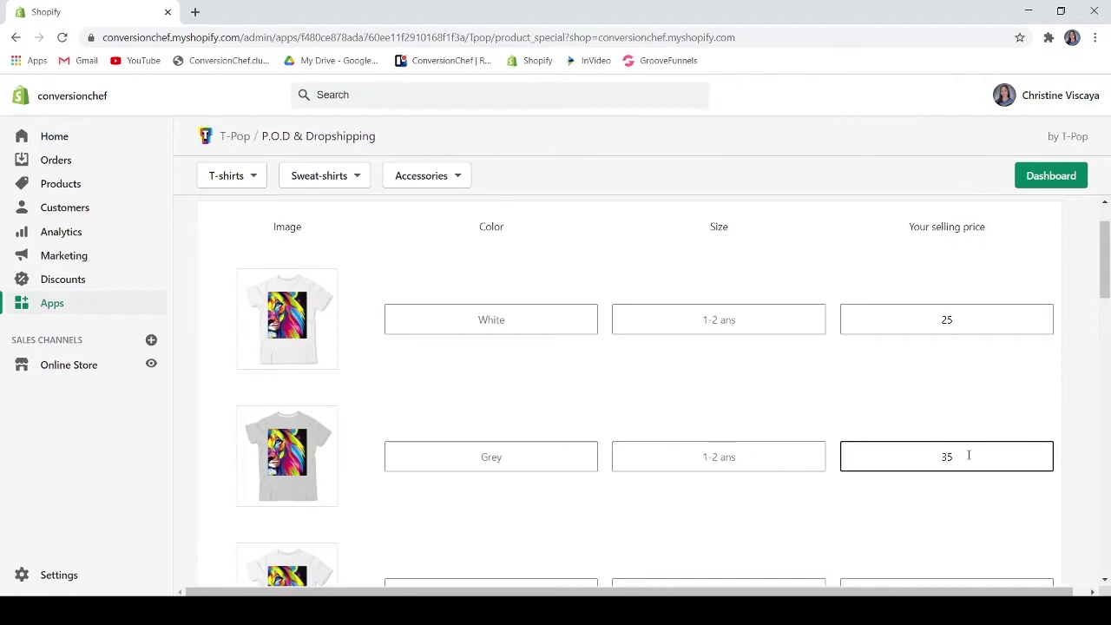
Step: Scroll down the variant prices to the Publish button
scroll(680, 417, down, 1)
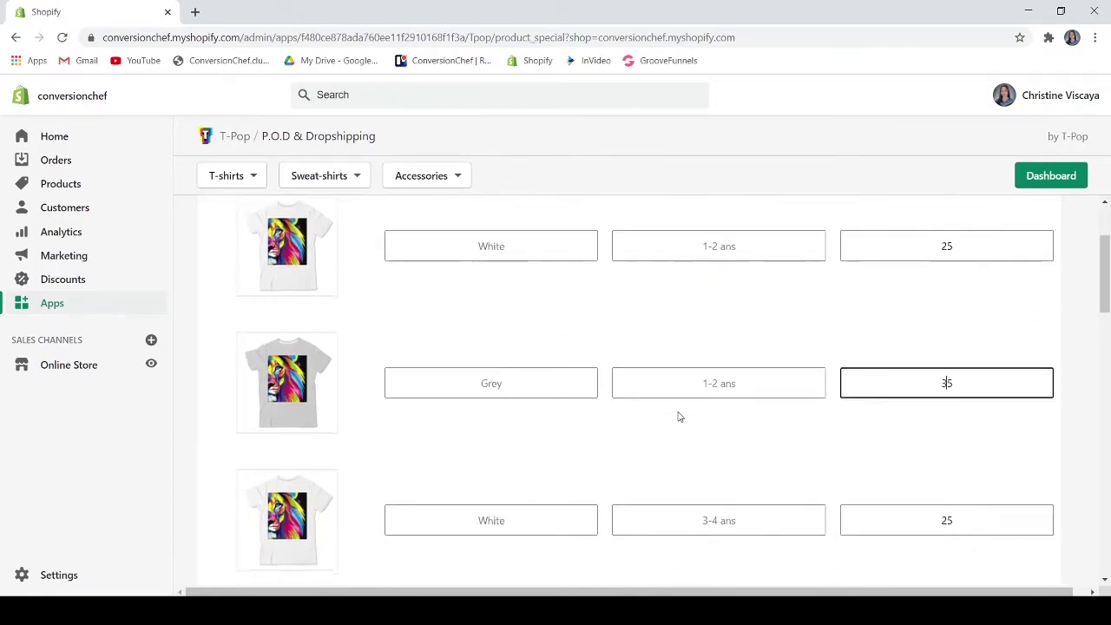
scroll(680, 417, down, 1)
scroll(678, 415, down, 1)
scroll(679, 413, down, 2)
scroll(682, 409, down, 3)
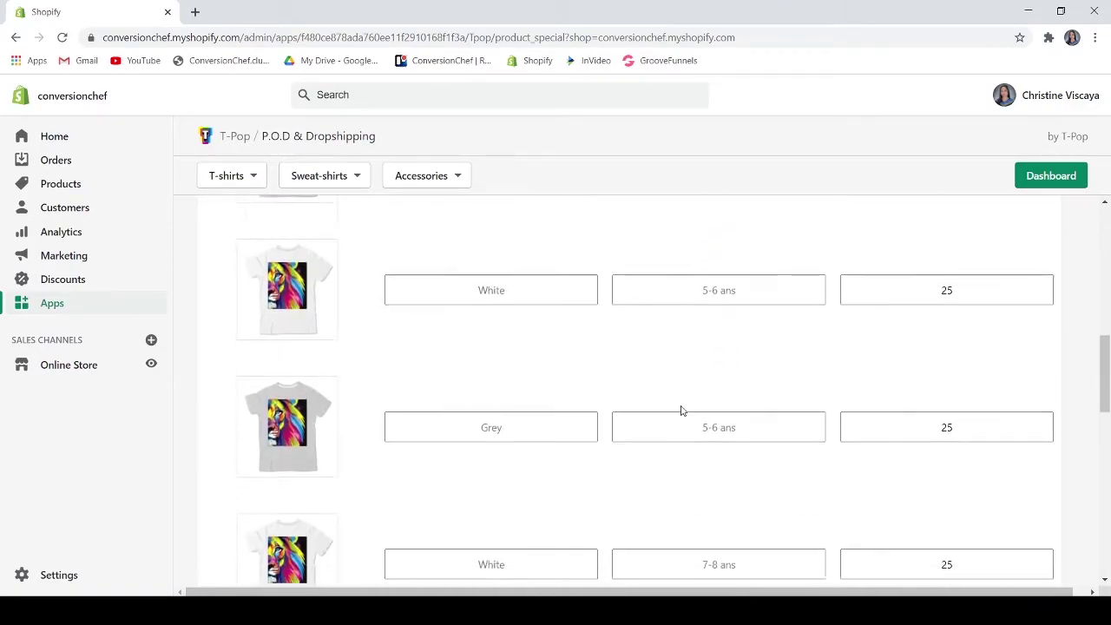
scroll(682, 411, down, 1)
scroll(681, 411, down, 2)
scroll(681, 410, down, 1)
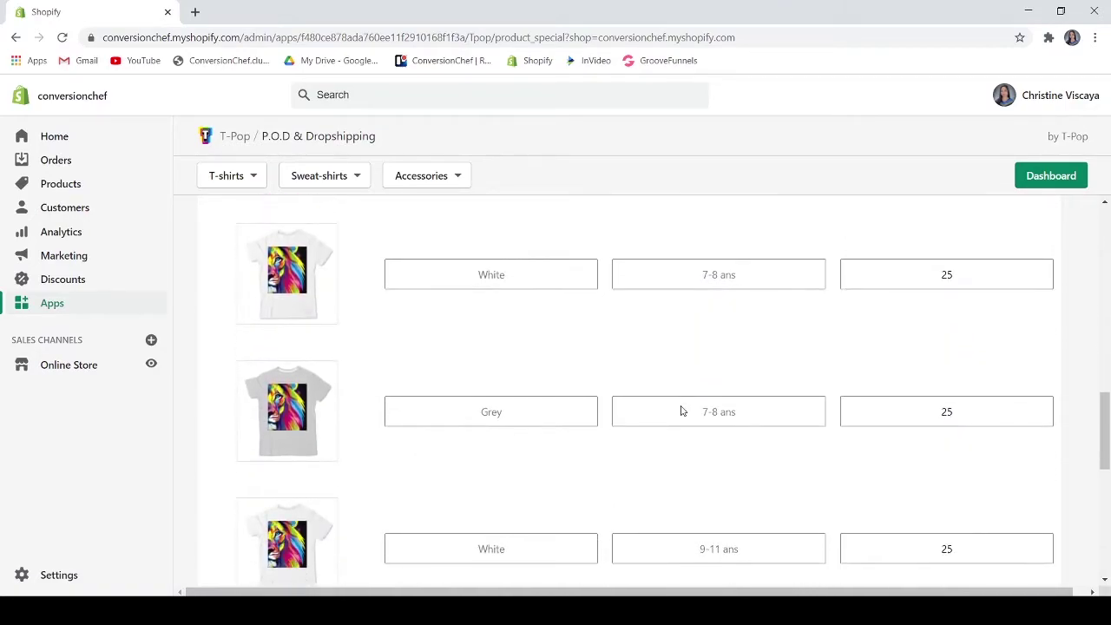
scroll(681, 411, down, 2)
scroll(680, 411, down, 3)
scroll(680, 412, down, 2)
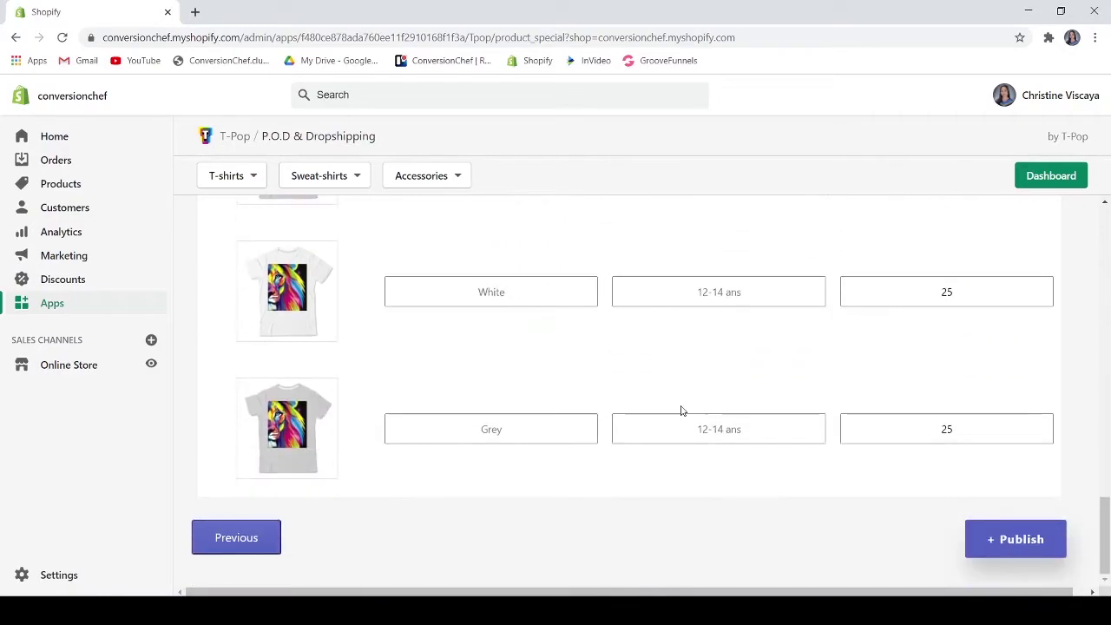
Step: Publish the Neon Lion T-shirt and open its new Shopify product page
click(1015, 539)
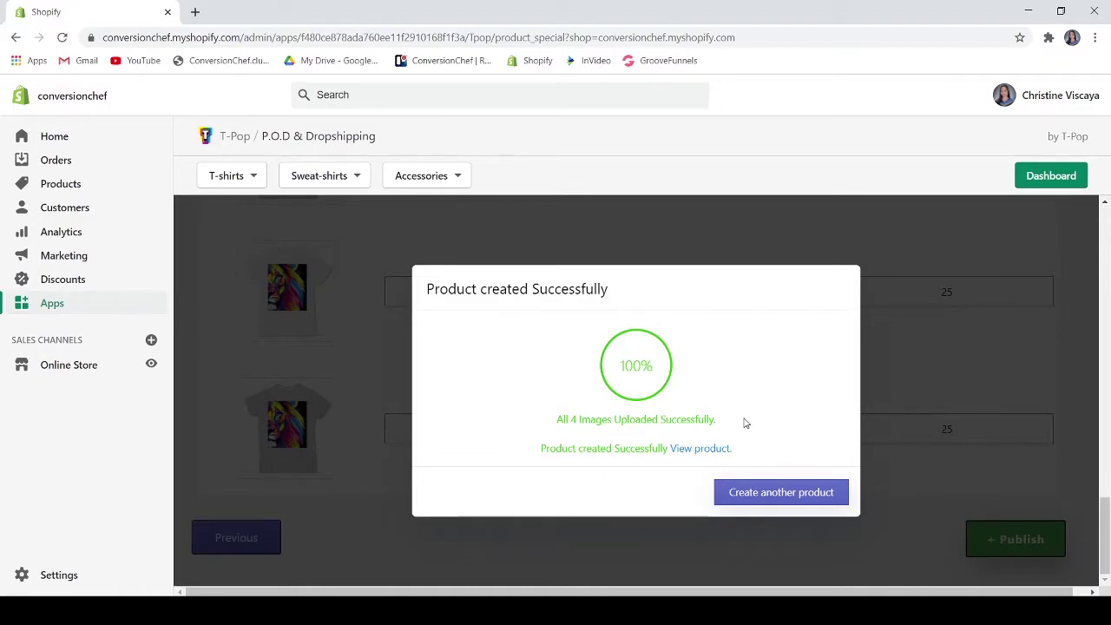
click(701, 450)
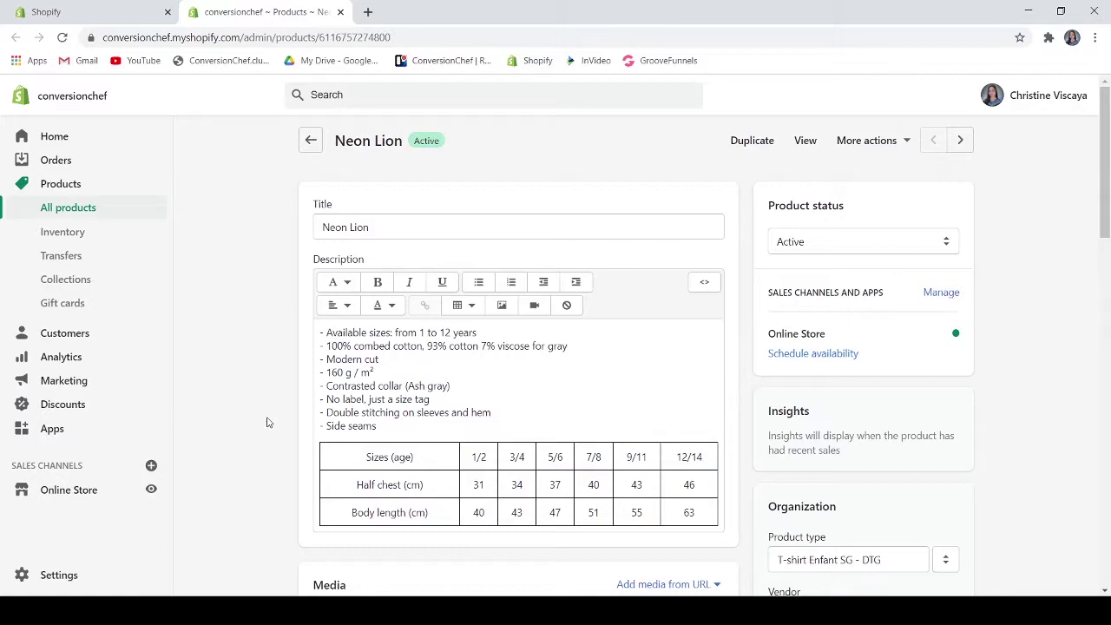
scroll(552, 258, down, 1)
scroll(552, 259, down, 3)
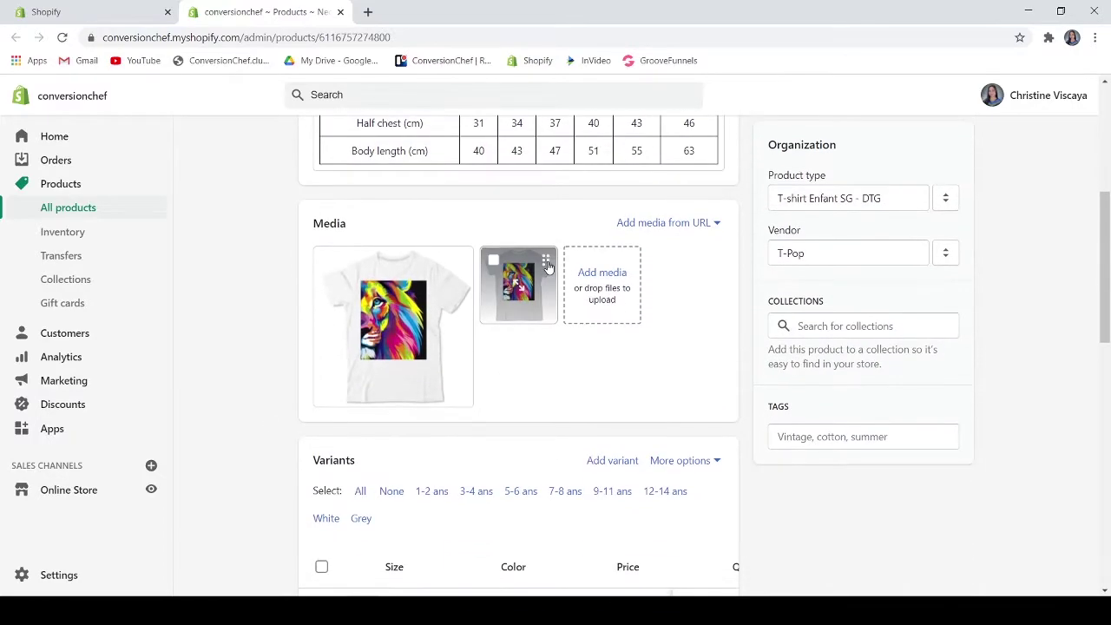
scroll(549, 265, down, 1)
scroll(580, 320, down, 1)
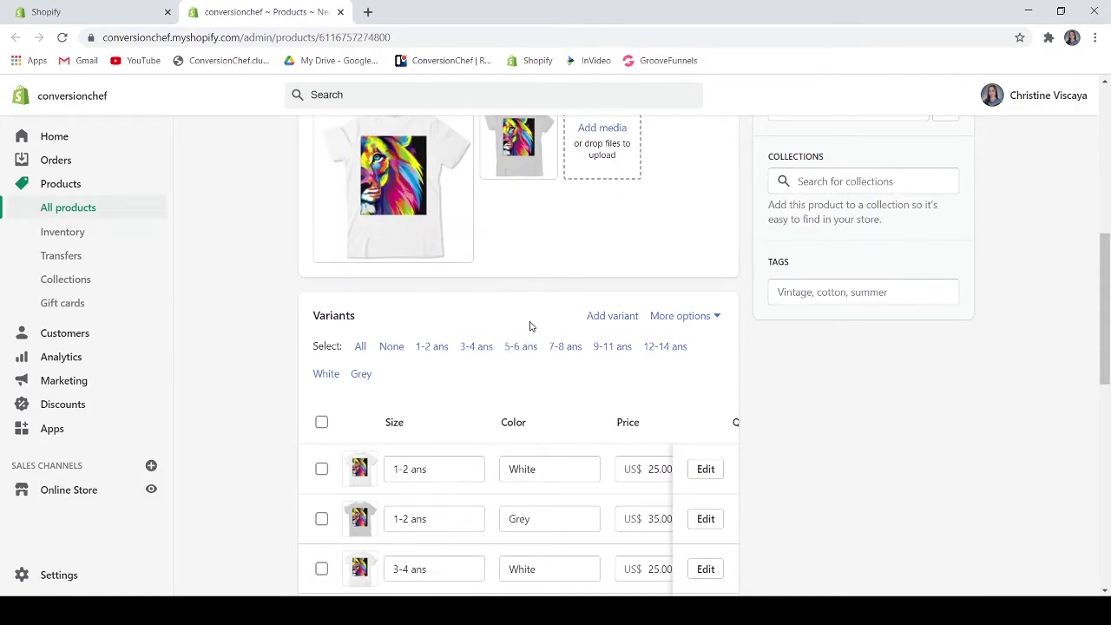
Step: Check the variant prices and open the product's storefront page
scroll(531, 323, down, 1)
scroll(530, 325, down, 4)
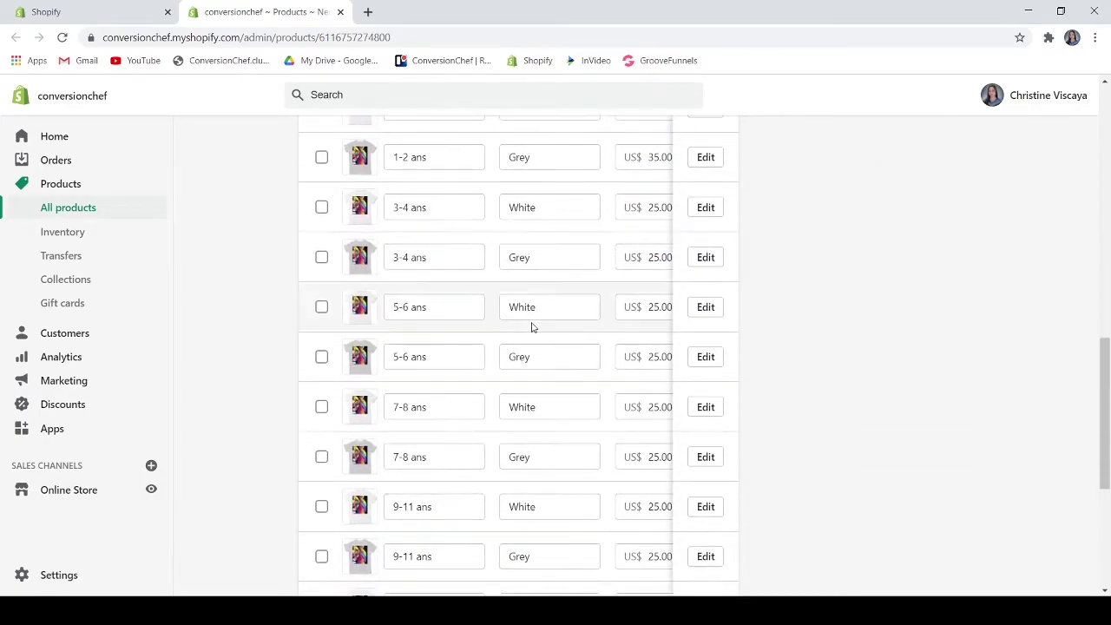
scroll(533, 325, up, 5)
scroll(533, 325, up, 5)
click(808, 144)
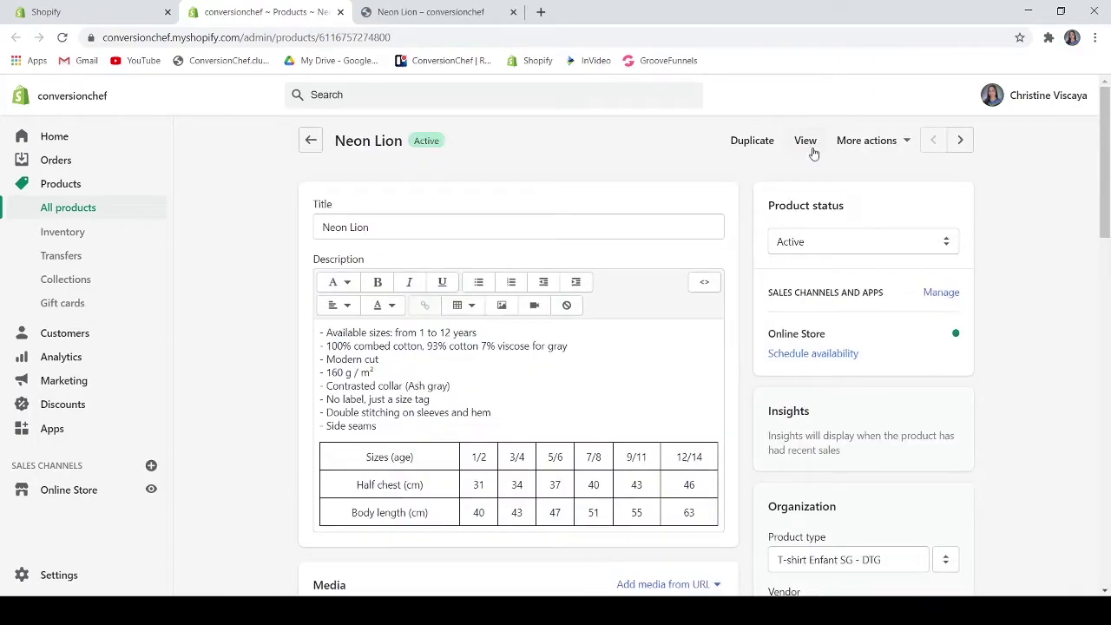
Step: View the live Neon Lion storefront page with its $25.00 price, description and size table
click(434, 13)
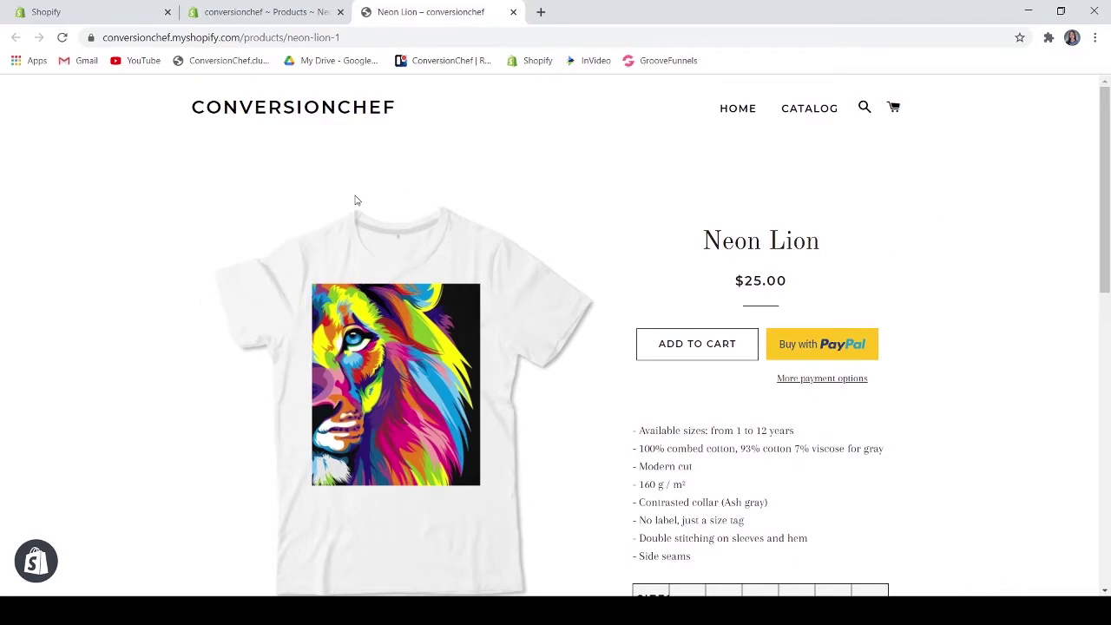
scroll(356, 199, down, 1)
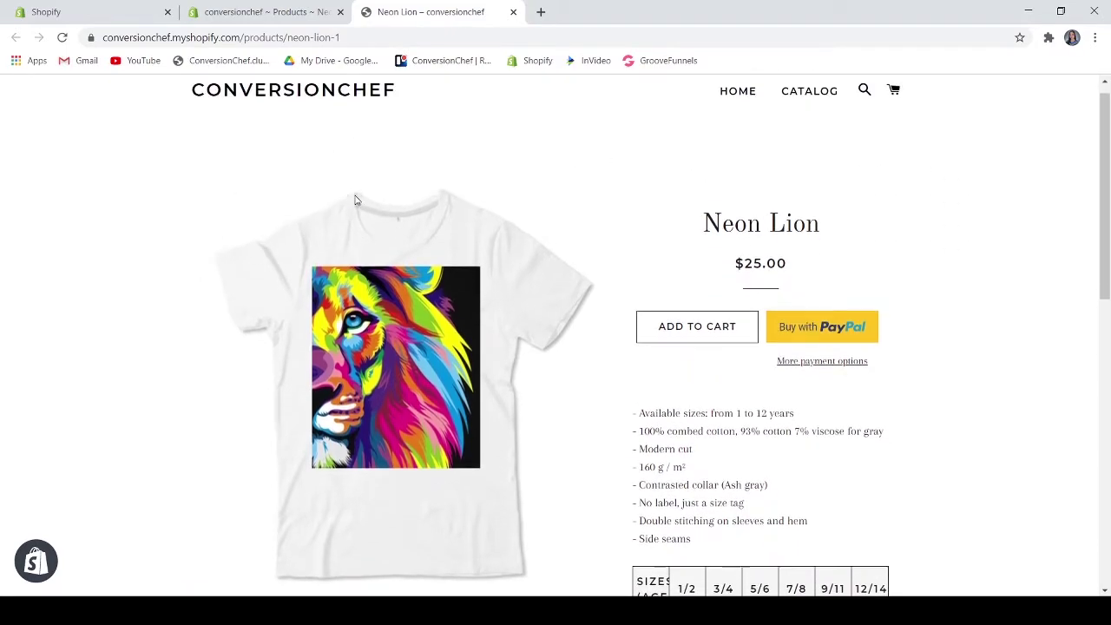
scroll(371, 191, up, 1)
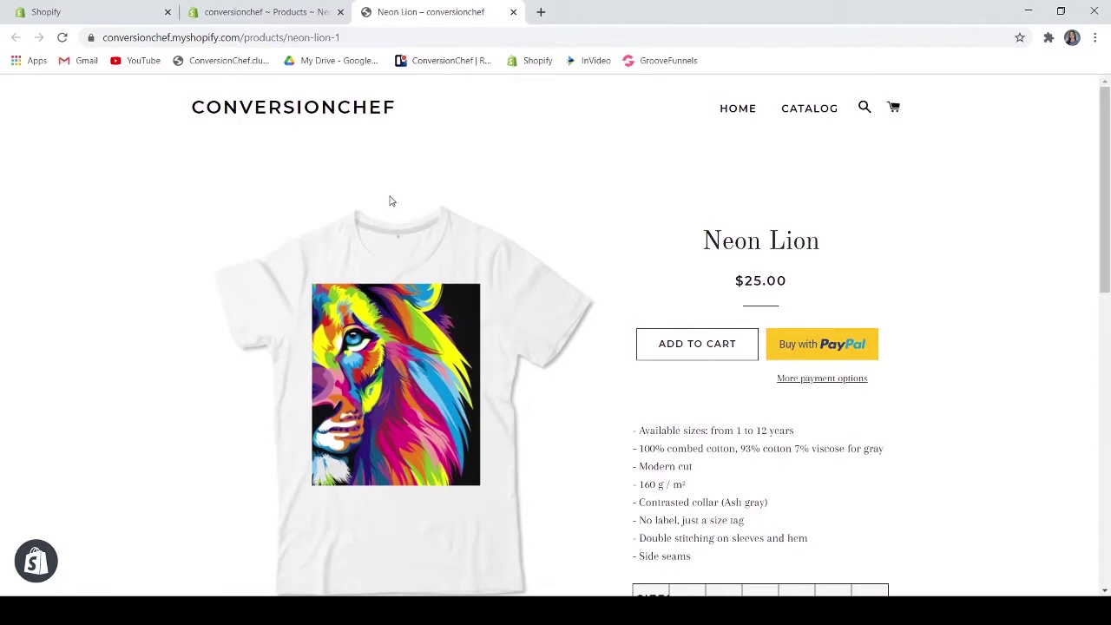
scroll(399, 205, down, 1)
scroll(399, 205, down, 1)
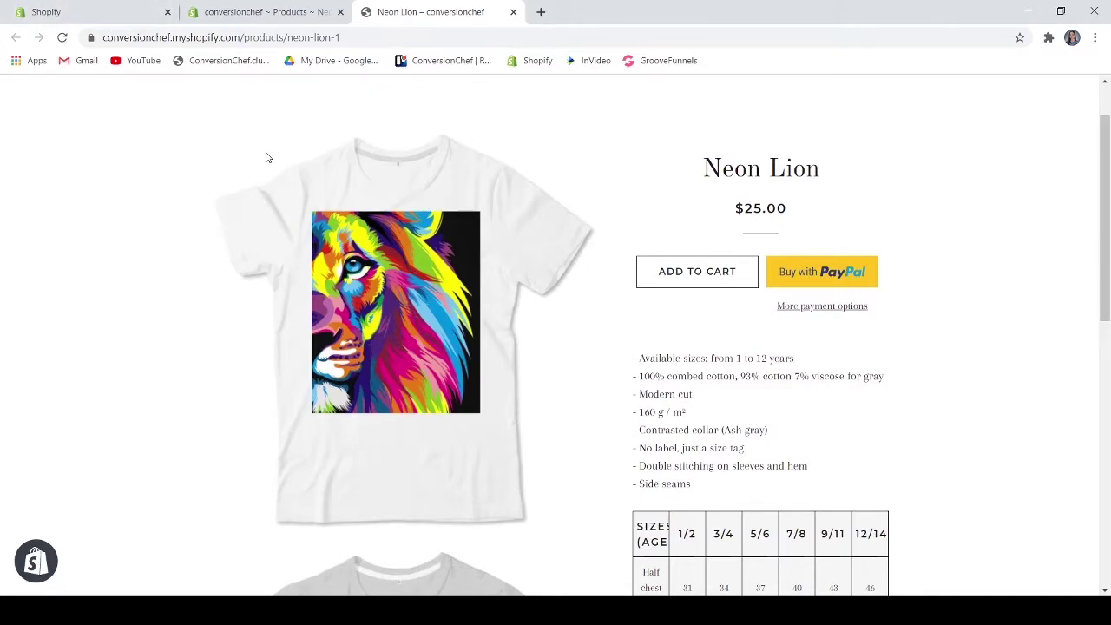
Step: Return to T-Pop, view the empty Orders list, and expand the Settings menu
click(225, 7)
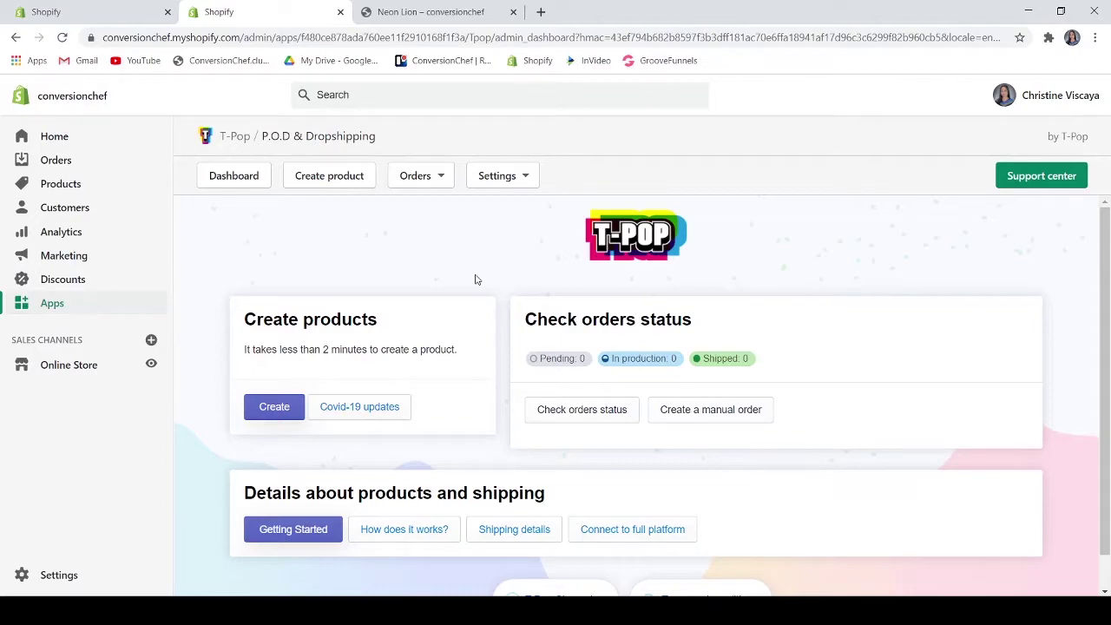
click(440, 177)
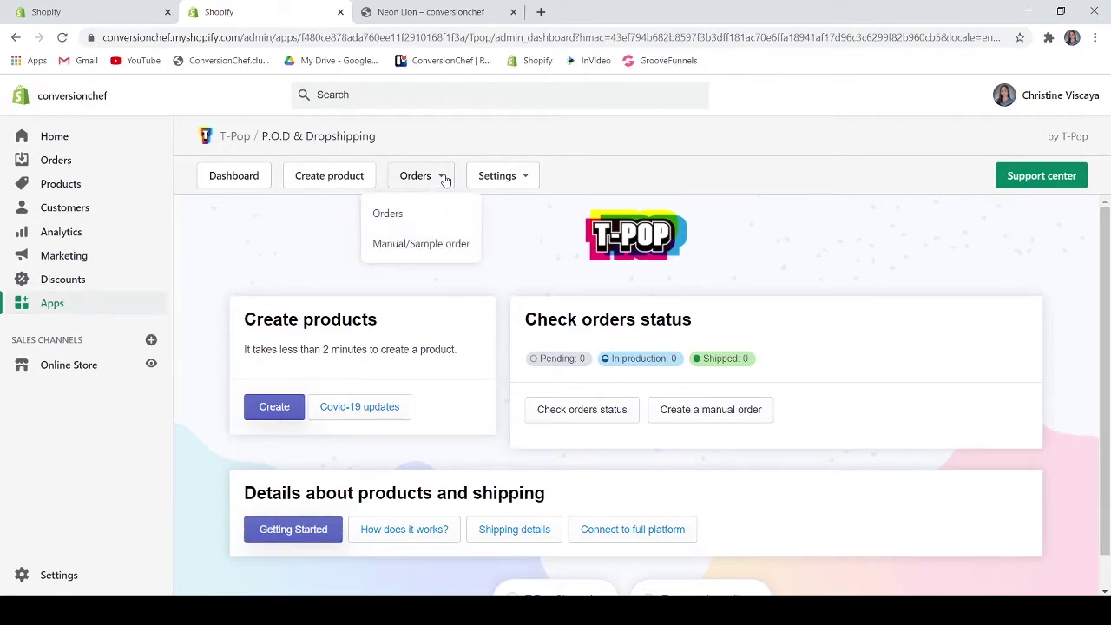
click(403, 217)
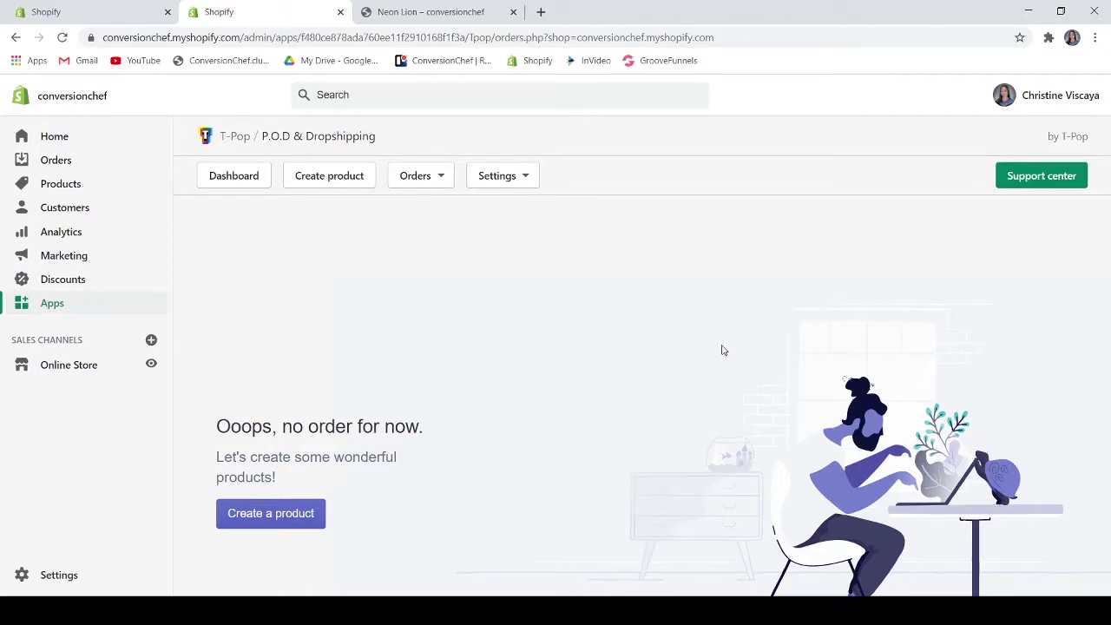
click(486, 178)
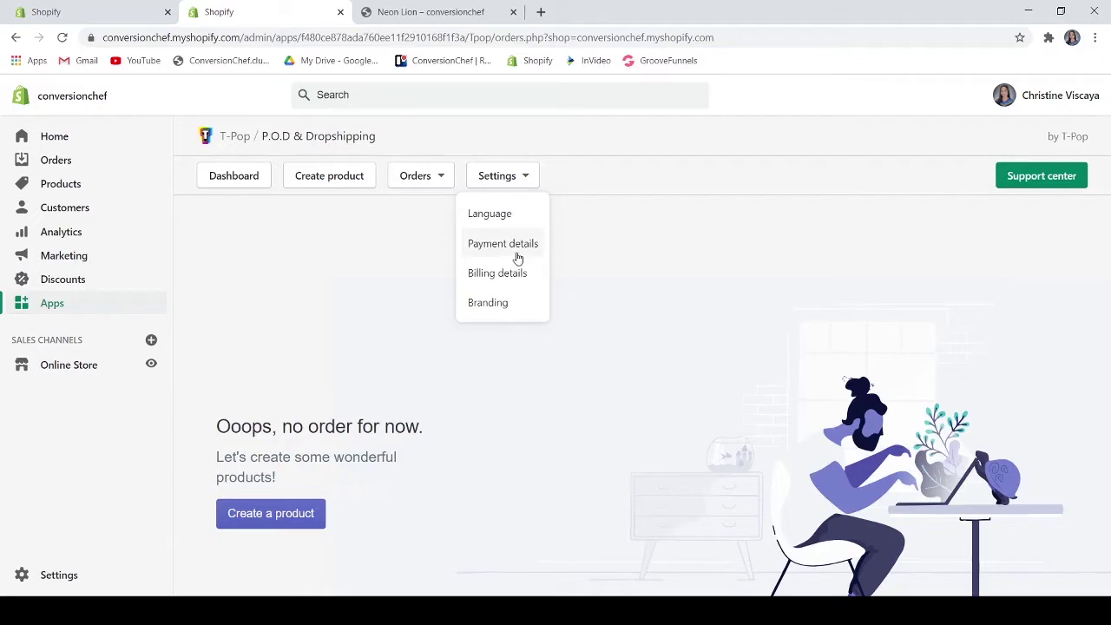
click(508, 308)
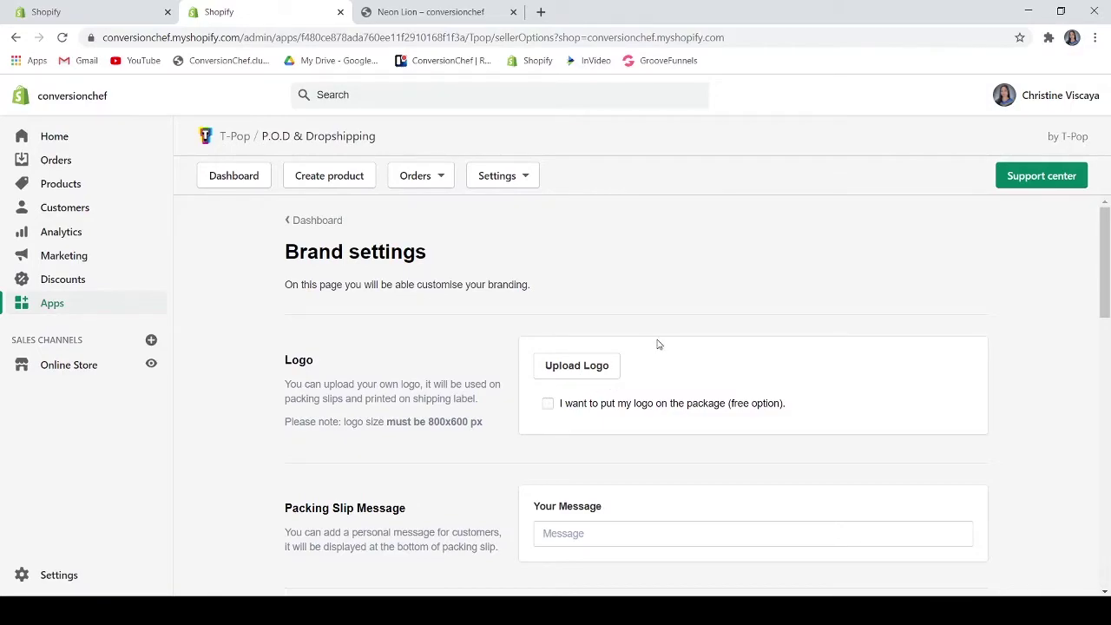
scroll(658, 345, down, 1)
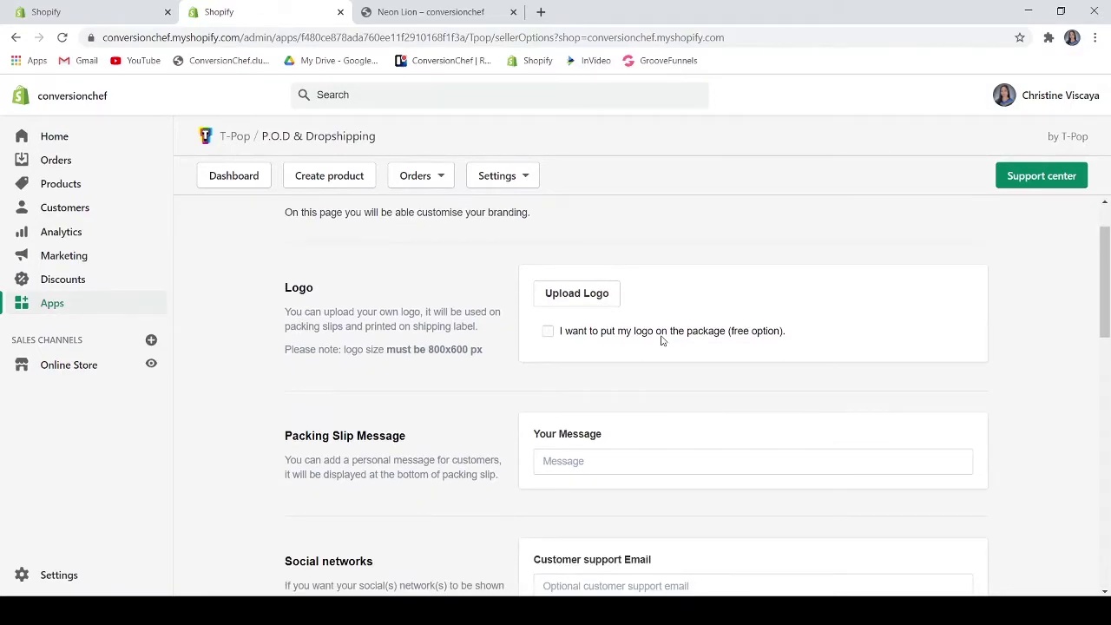
click(548, 332)
scroll(908, 358, down, 2)
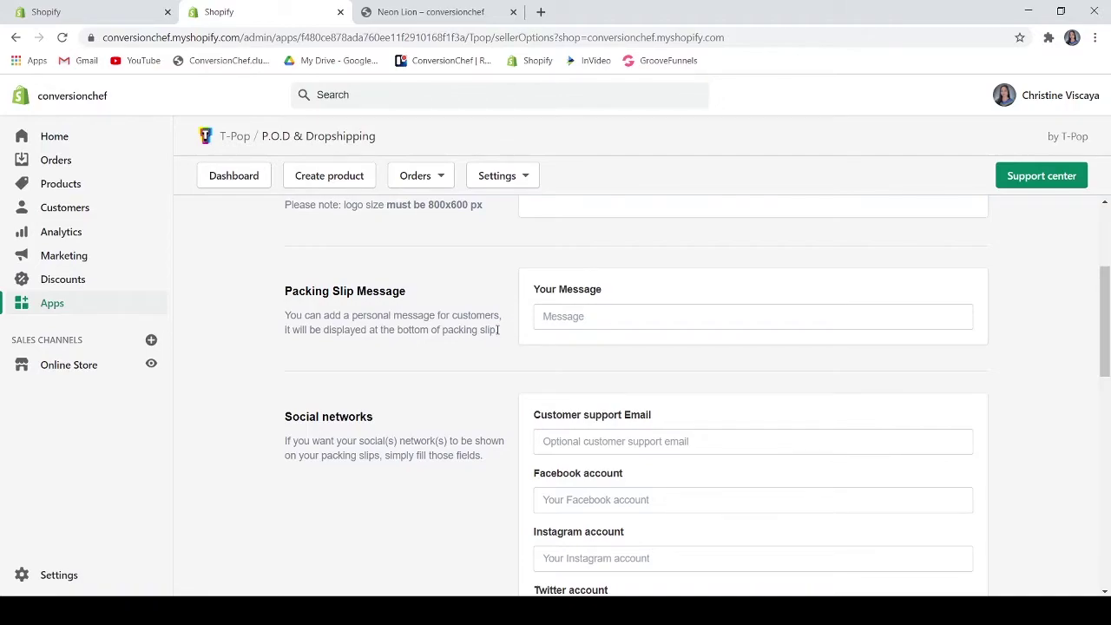
scroll(498, 334, down, 1)
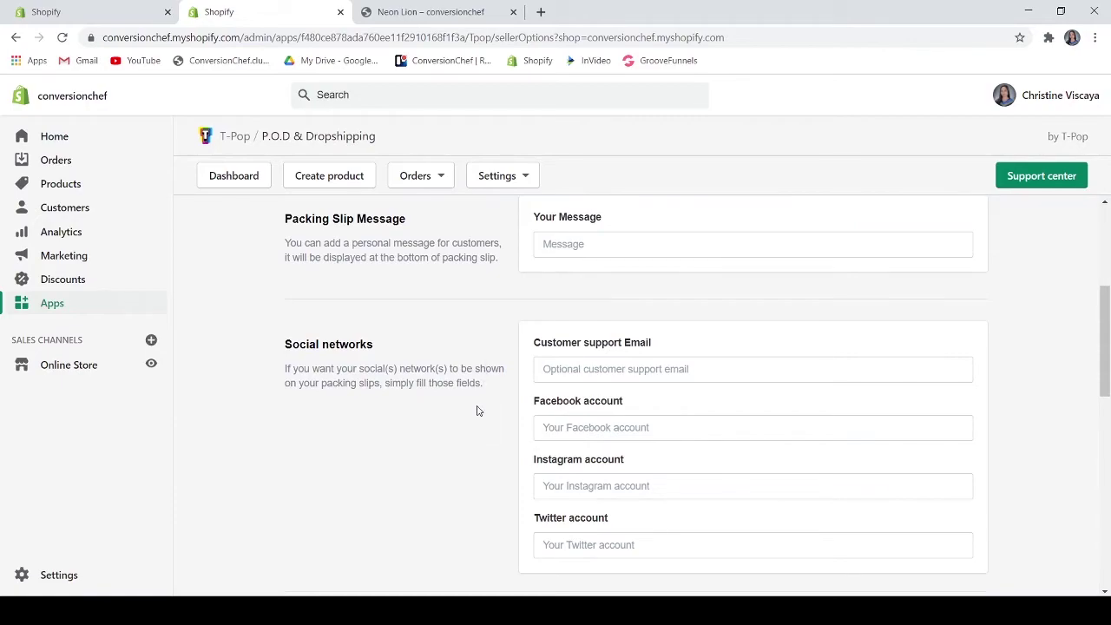
scroll(477, 411, down, 1)
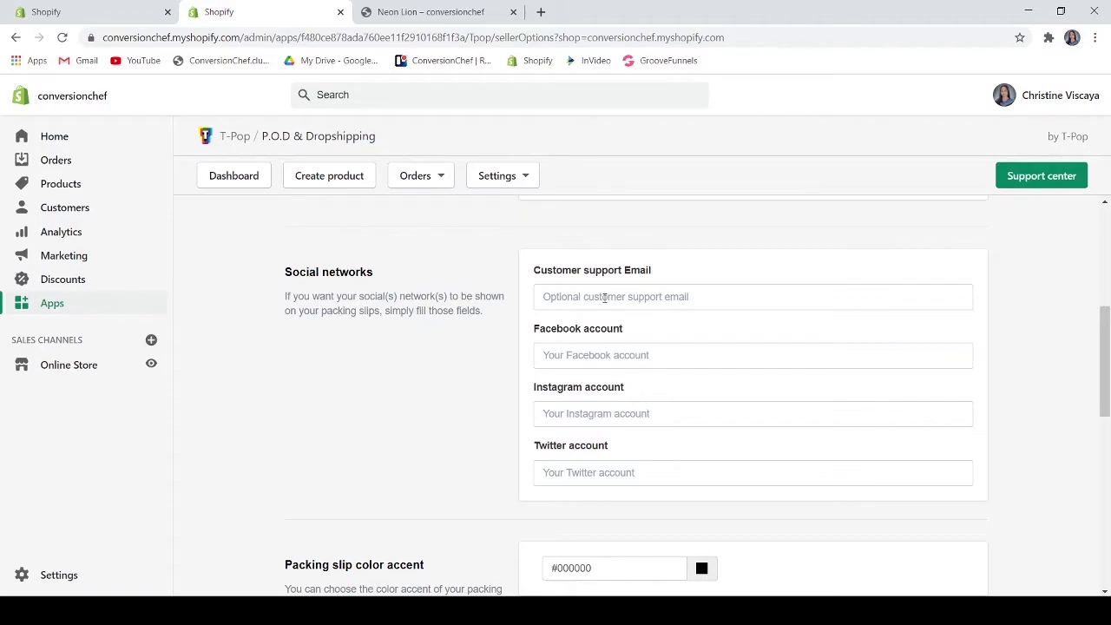
scroll(556, 347, down, 3)
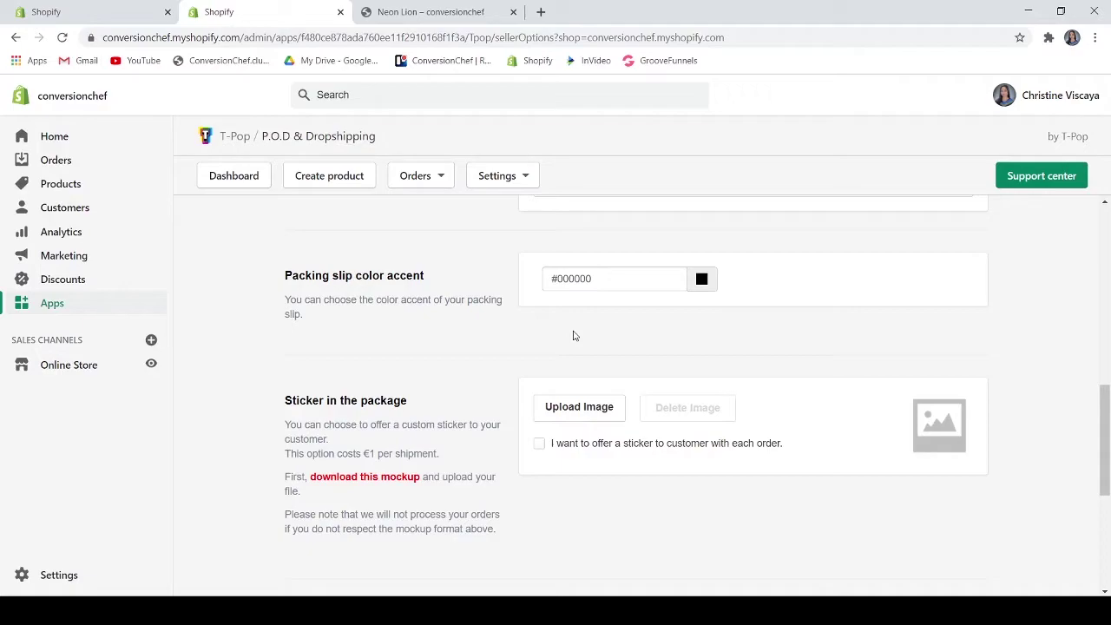
scroll(575, 335, down, 2)
scroll(575, 335, up, 1)
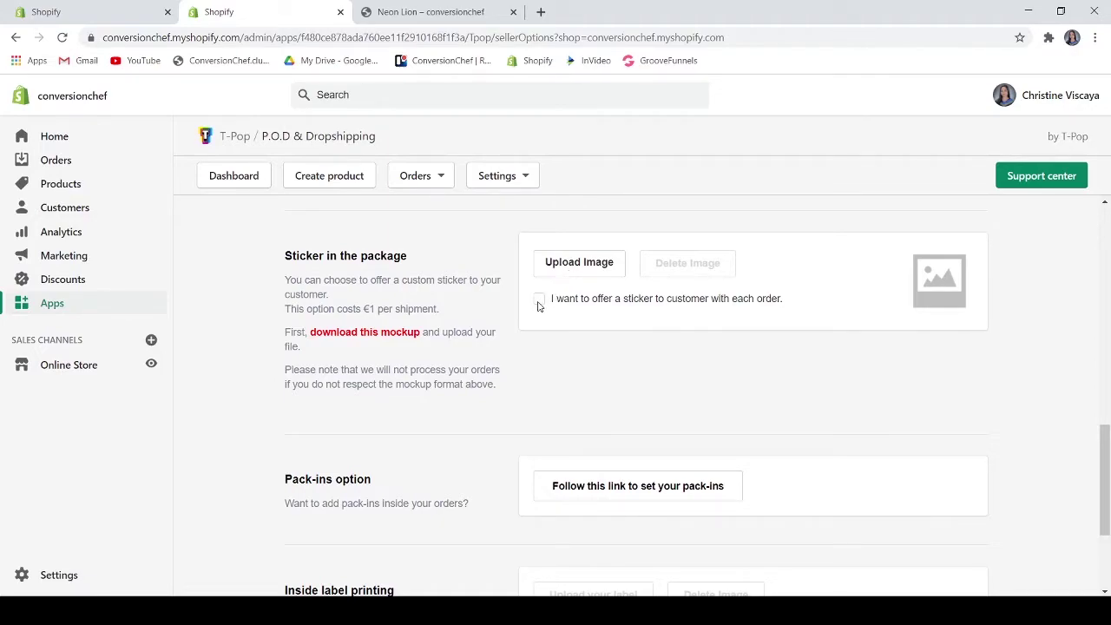
click(539, 300)
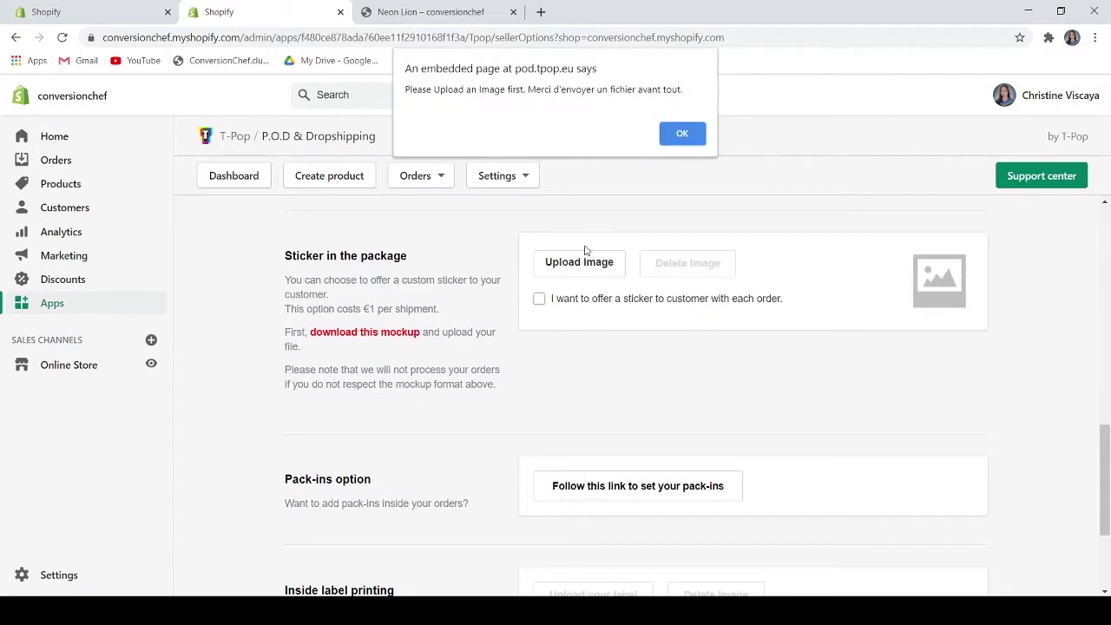
click(682, 136)
scroll(664, 252, down, 3)
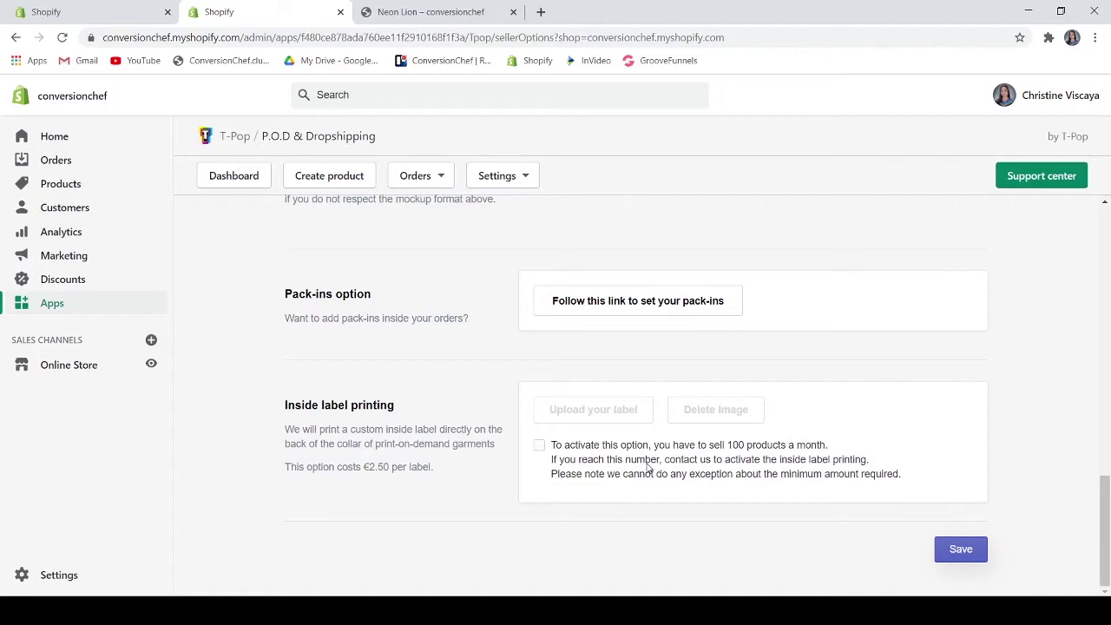
scroll(521, 382, up, 1)
scroll(579, 380, up, 2)
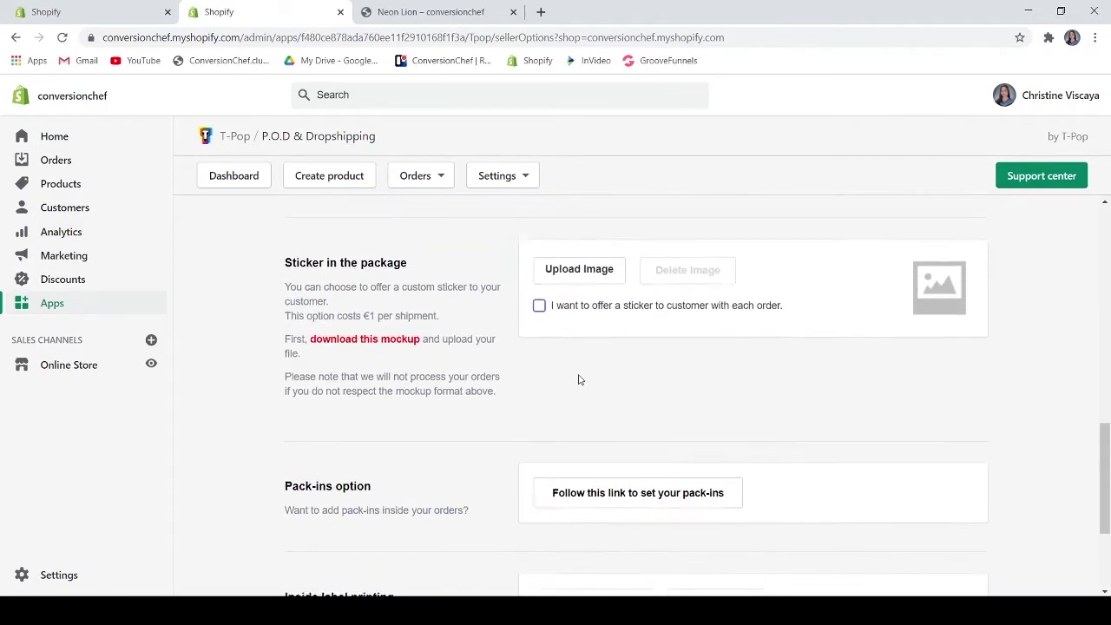
scroll(583, 379, down, 2)
scroll(807, 420, down, 1)
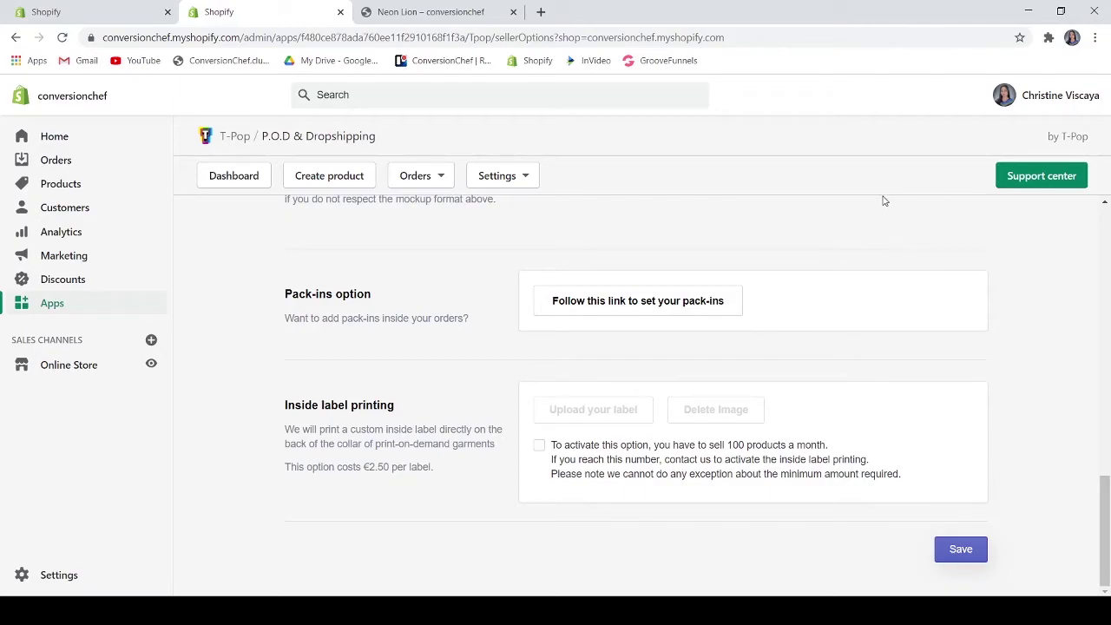
Step: Open the Help Center's Shipping article 'To which countries do you ship to?'
click(1046, 181)
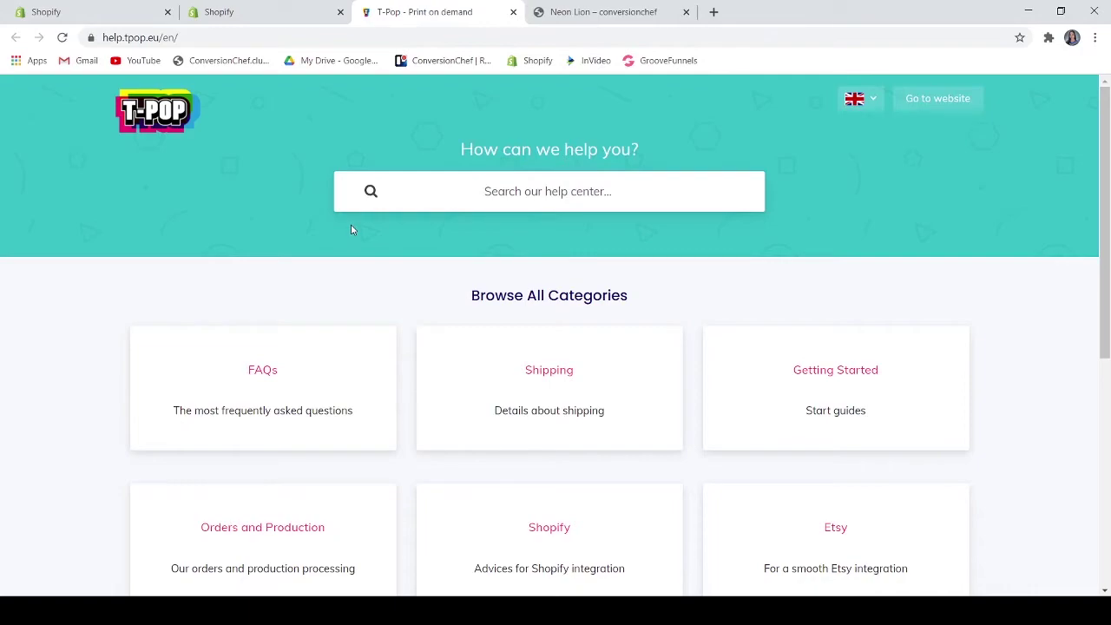
scroll(353, 240, down, 1)
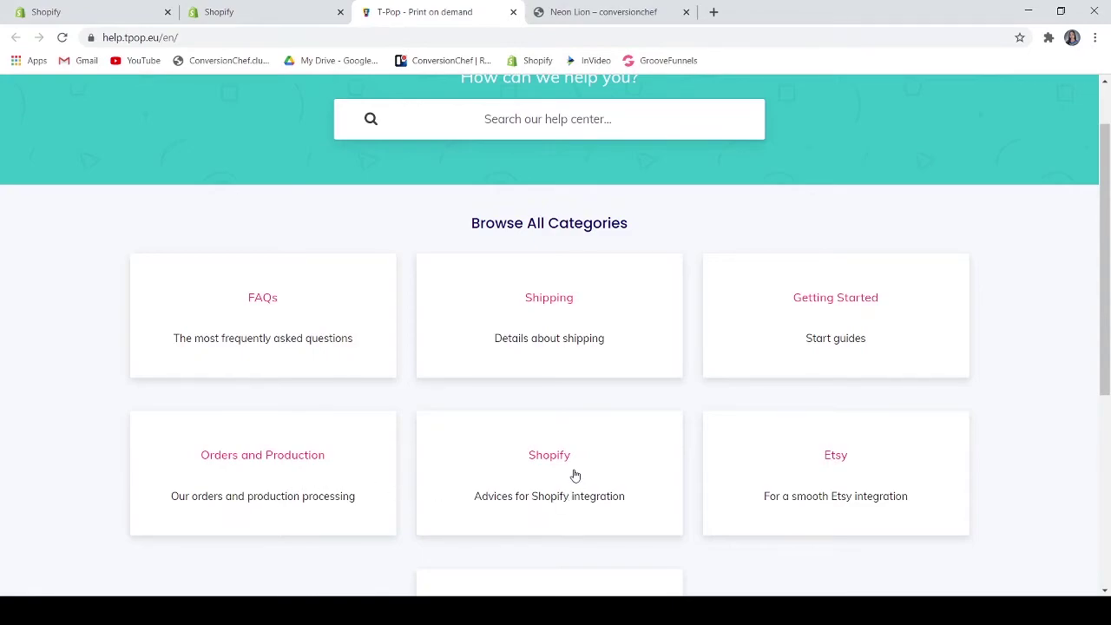
scroll(786, 469, down, 2)
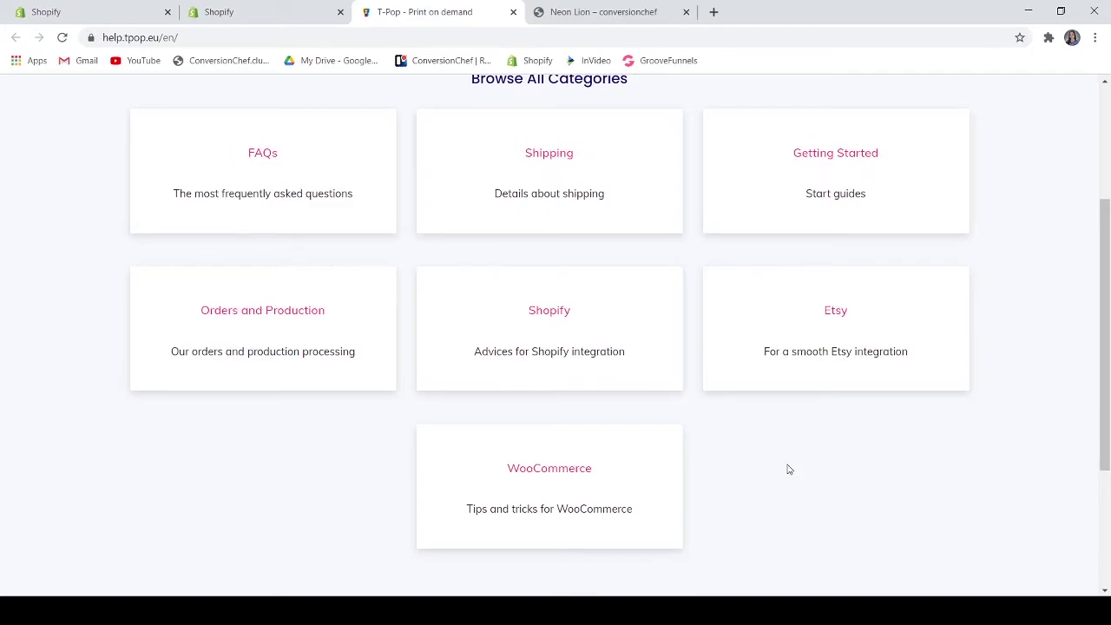
scroll(781, 460, up, 1)
scroll(775, 451, up, 2)
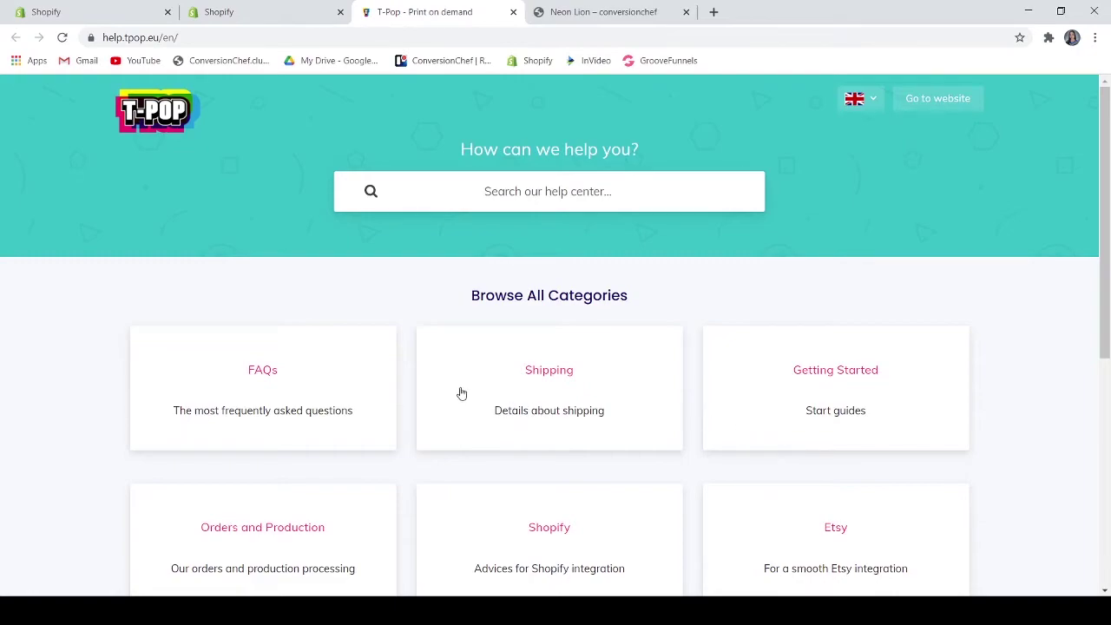
click(490, 370)
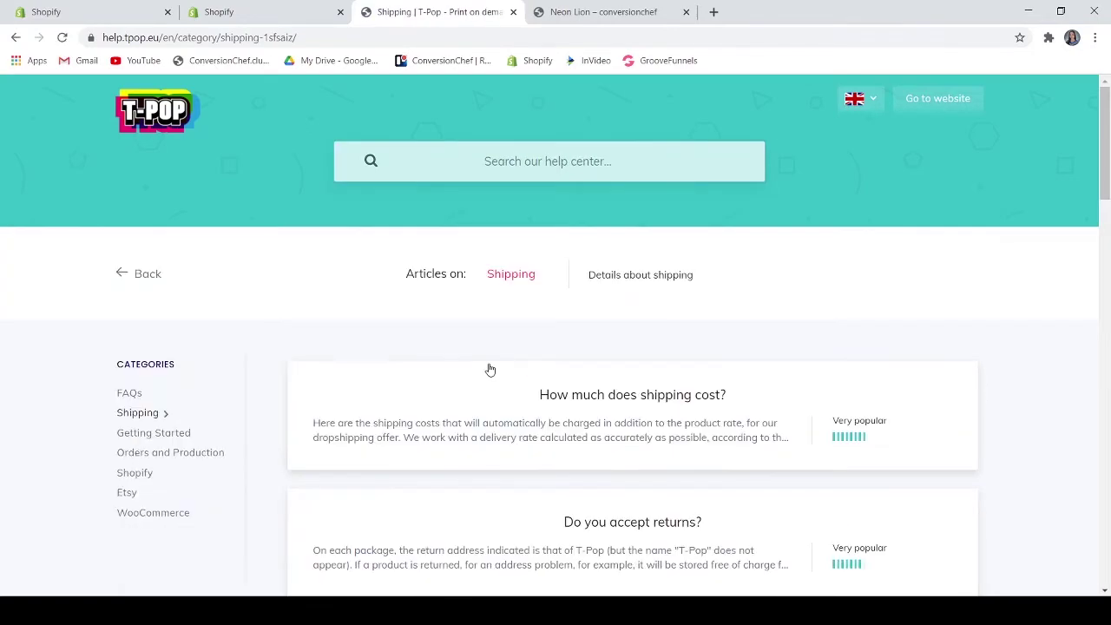
scroll(521, 347, down, 3)
click(640, 300)
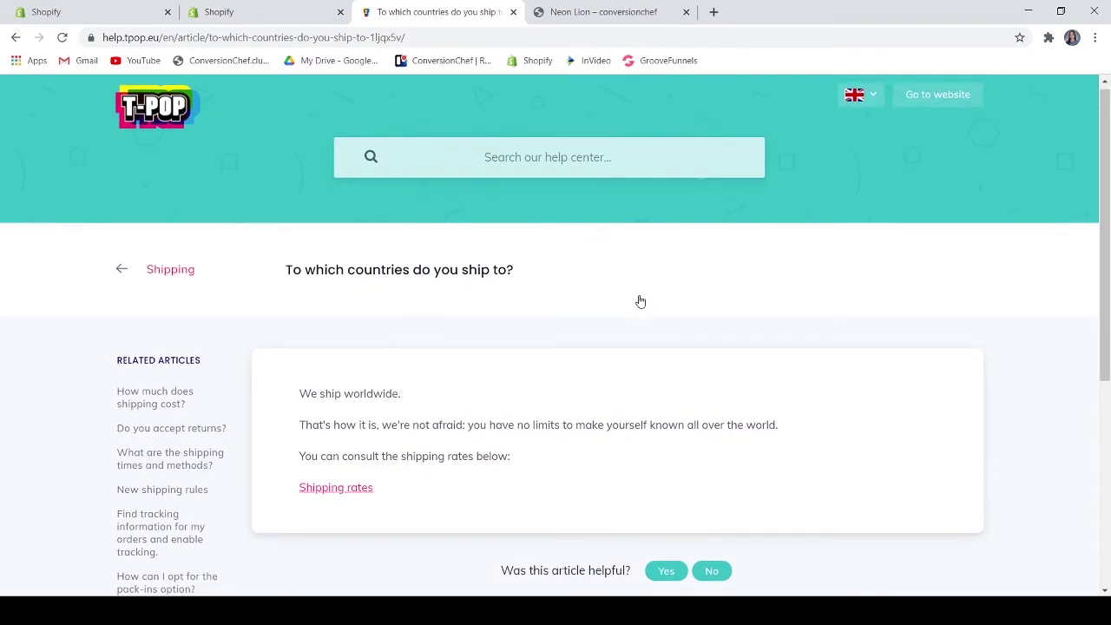
scroll(640, 300, down, 2)
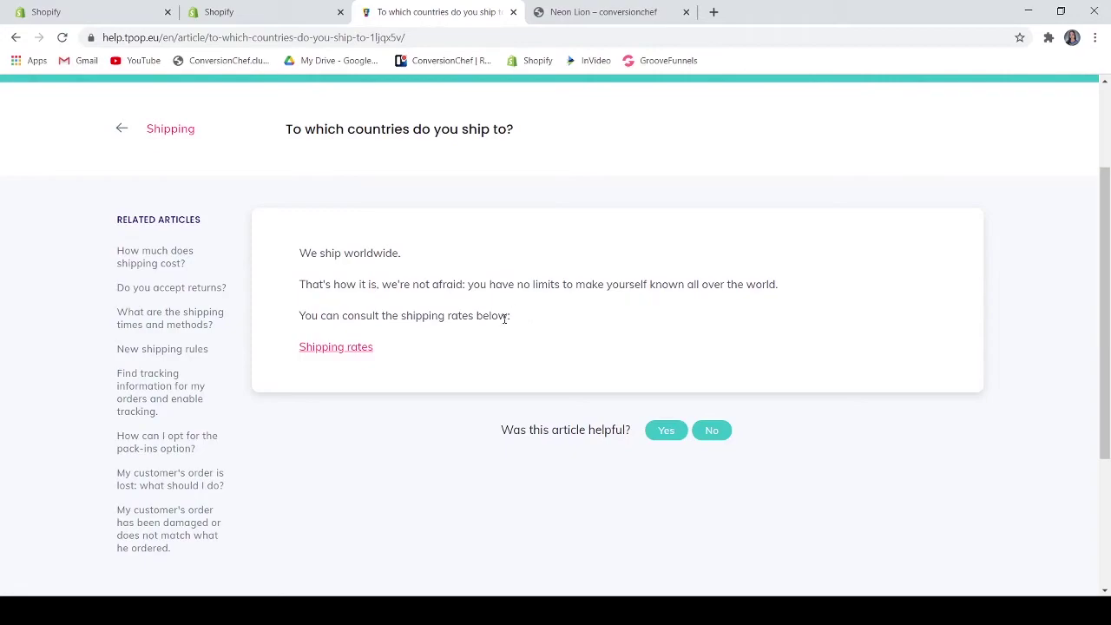
Step: Open T-Pop's full shipping rates page and scroll through the delivery rates tables for each product type
click(349, 351)
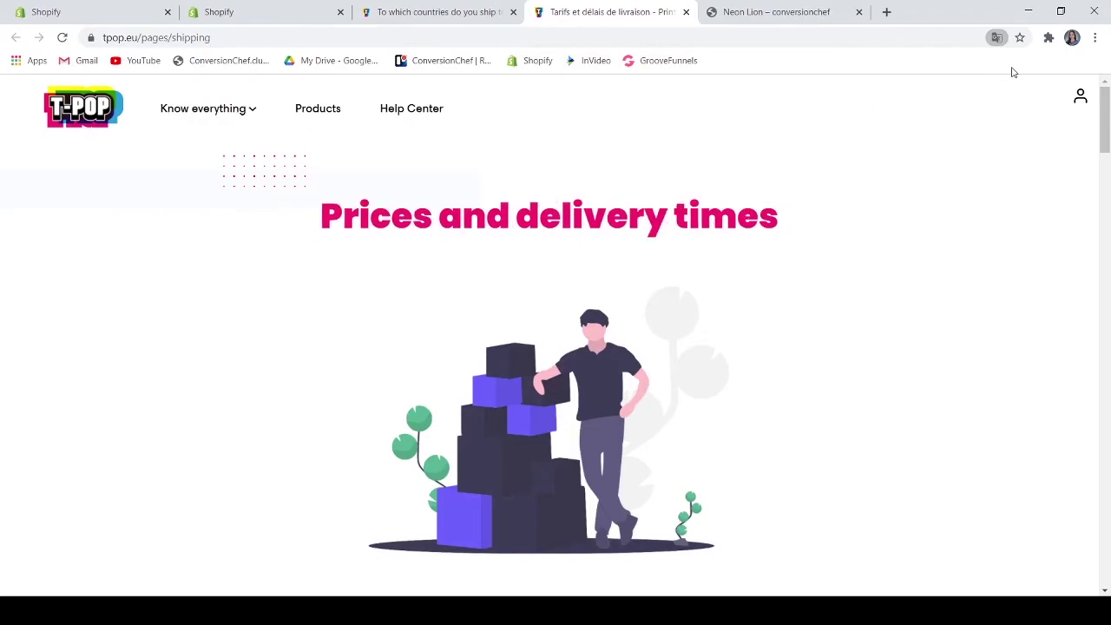
scroll(713, 177, down, 5)
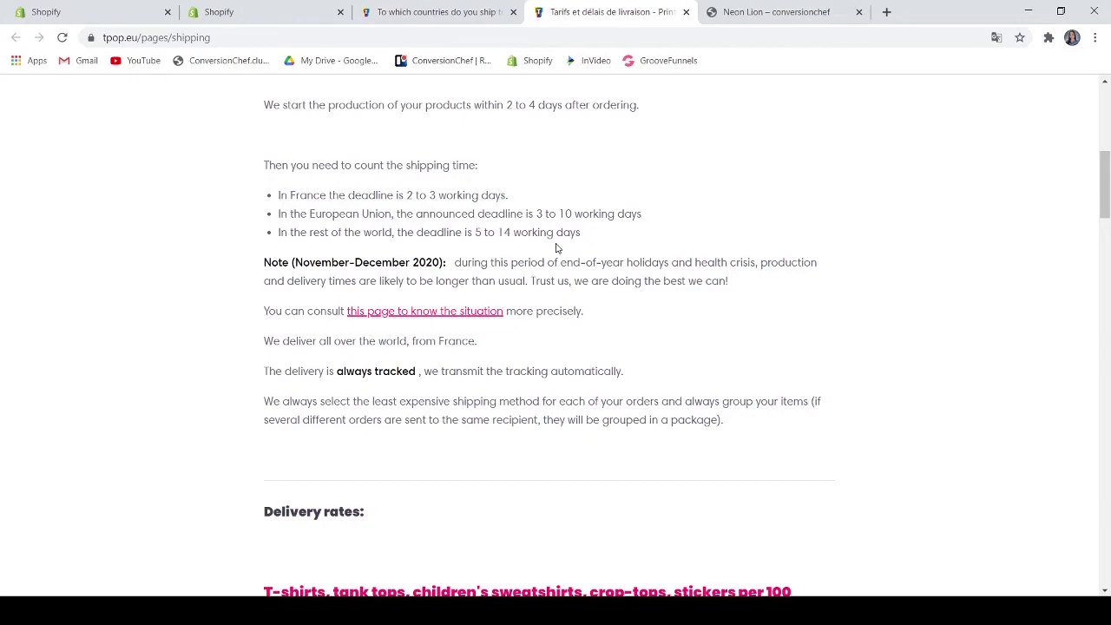
scroll(556, 248, down, 4)
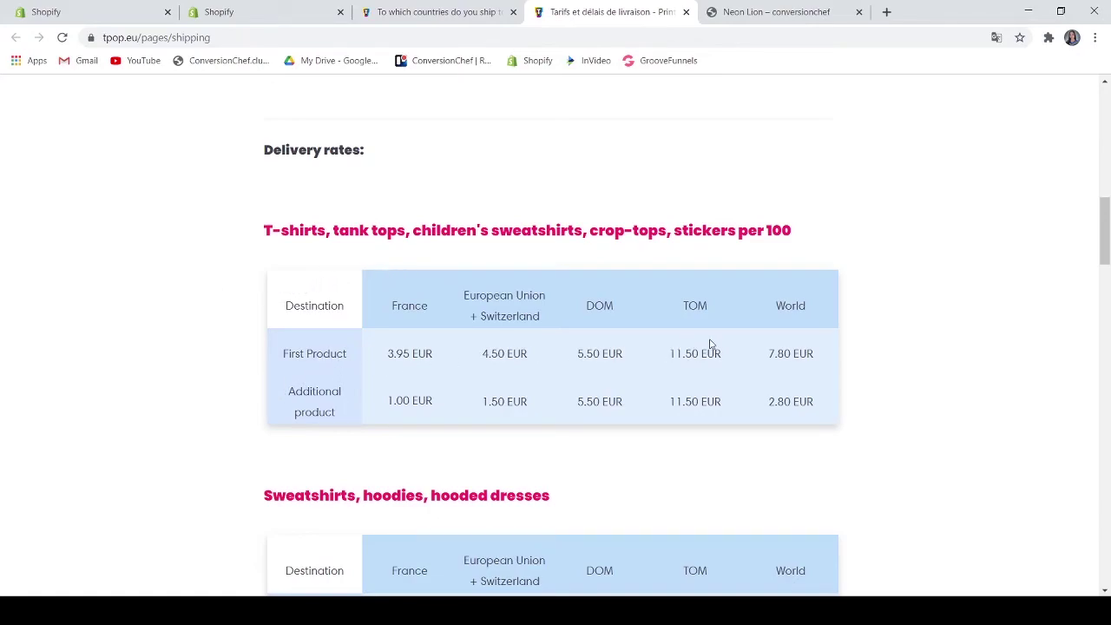
scroll(706, 345, down, 2)
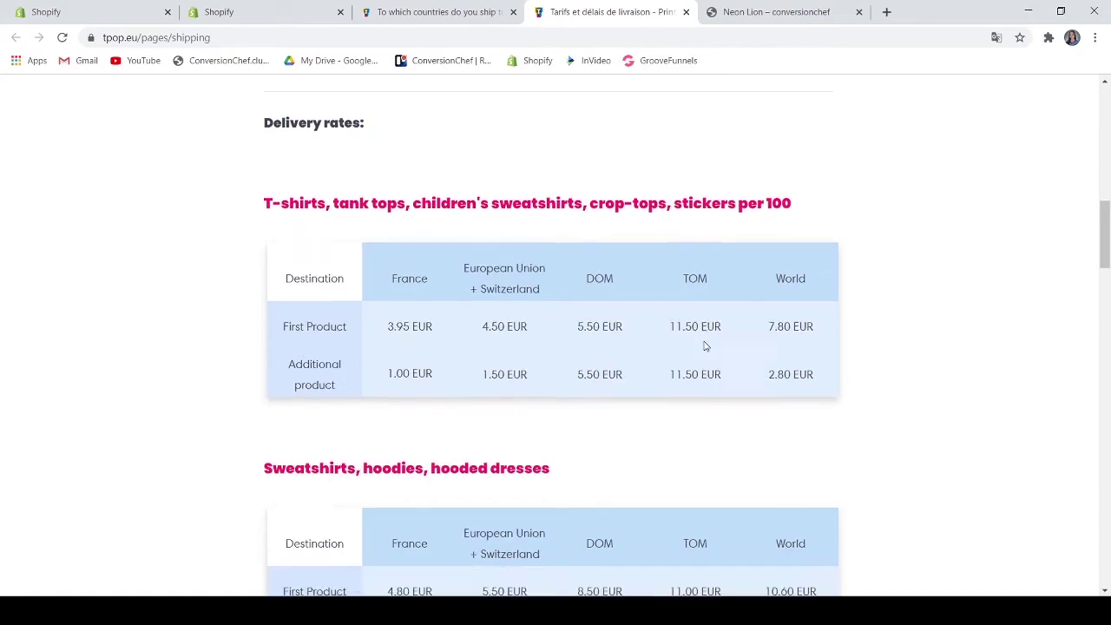
scroll(706, 346, up, 1)
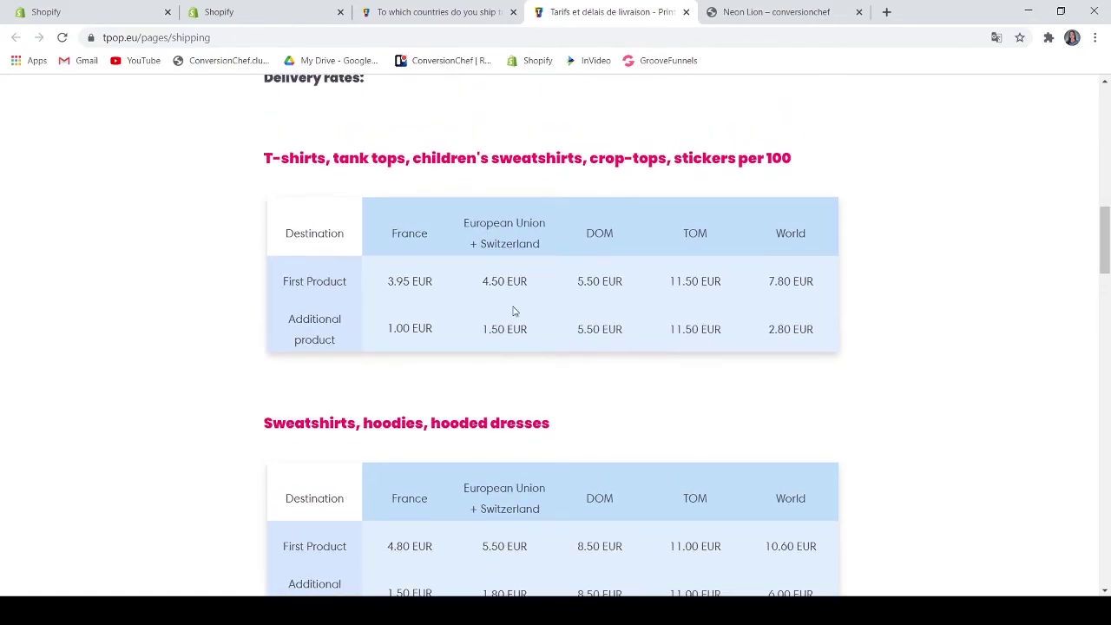
scroll(379, 369, down, 5)
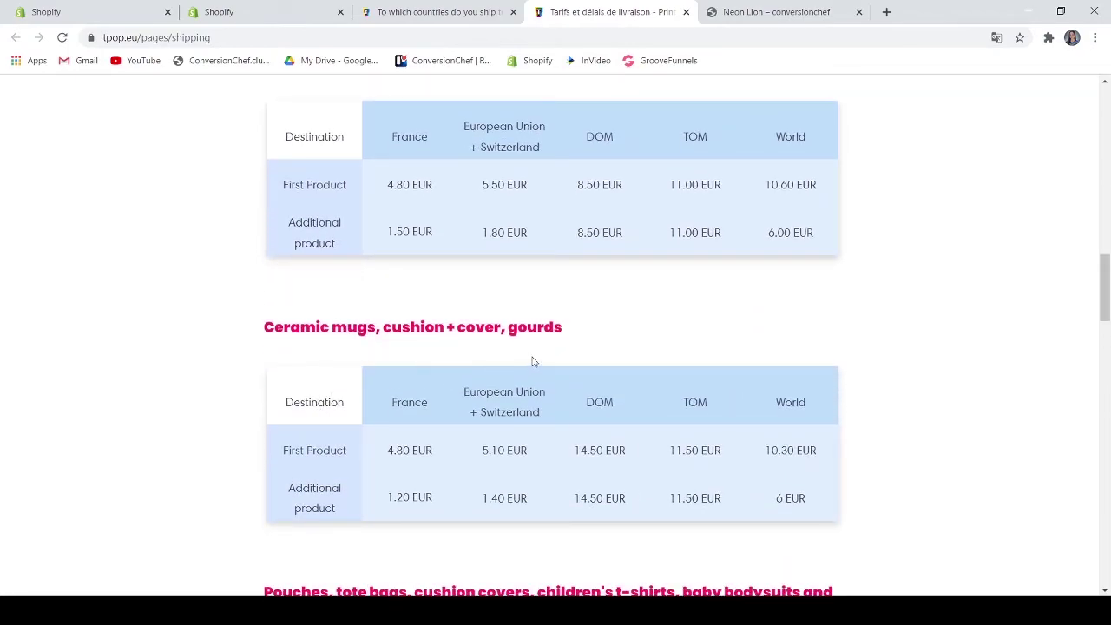
scroll(585, 346, down, 4)
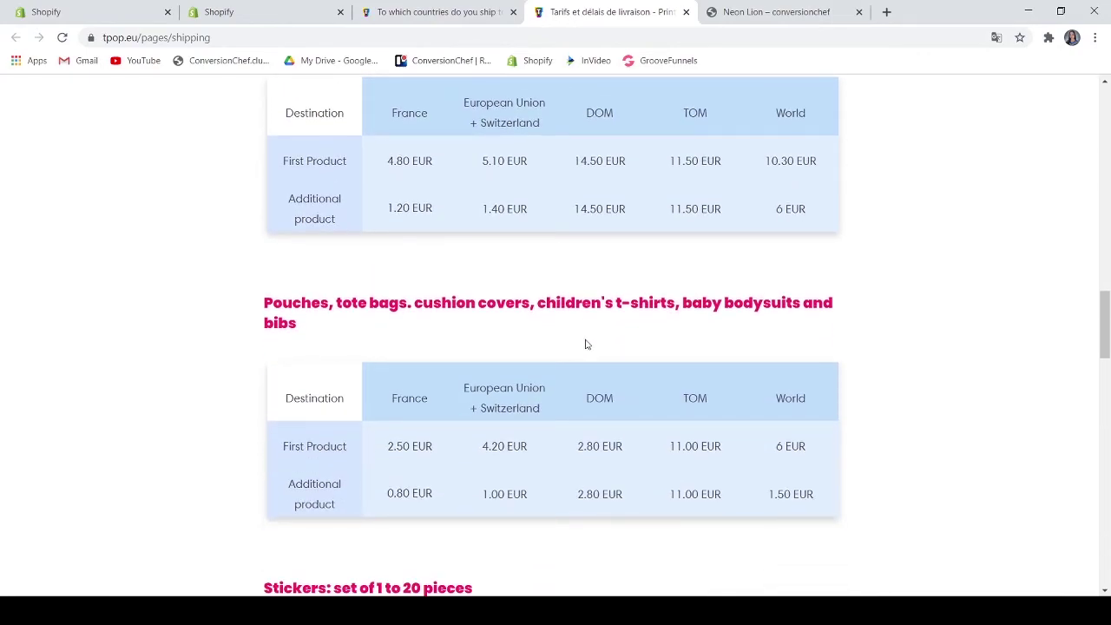
scroll(269, 341, down, 3)
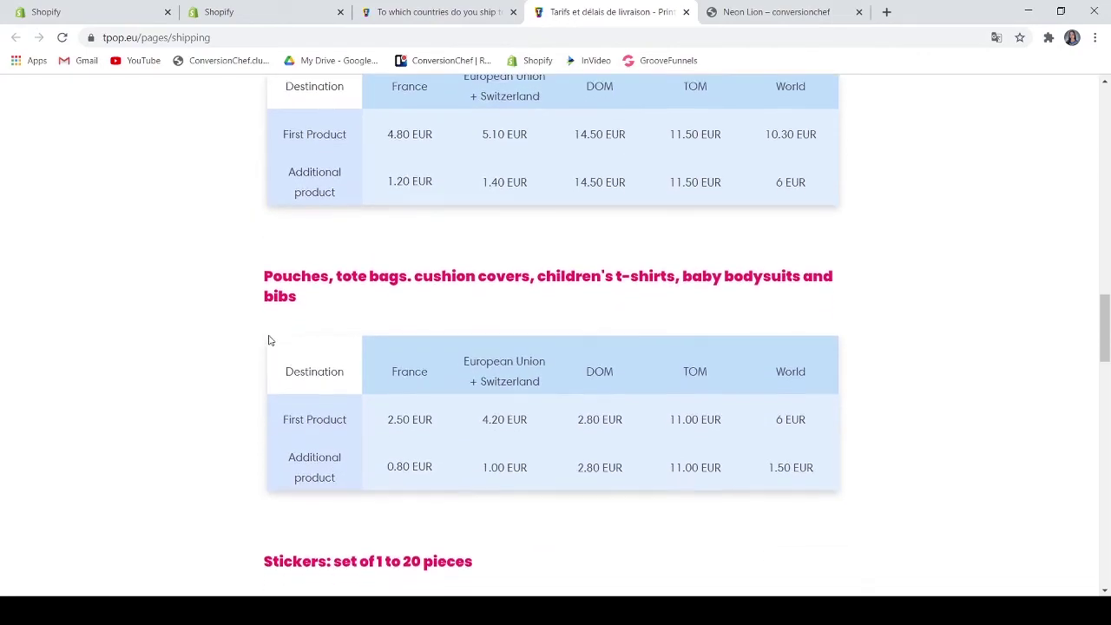
scroll(287, 346, down, 3)
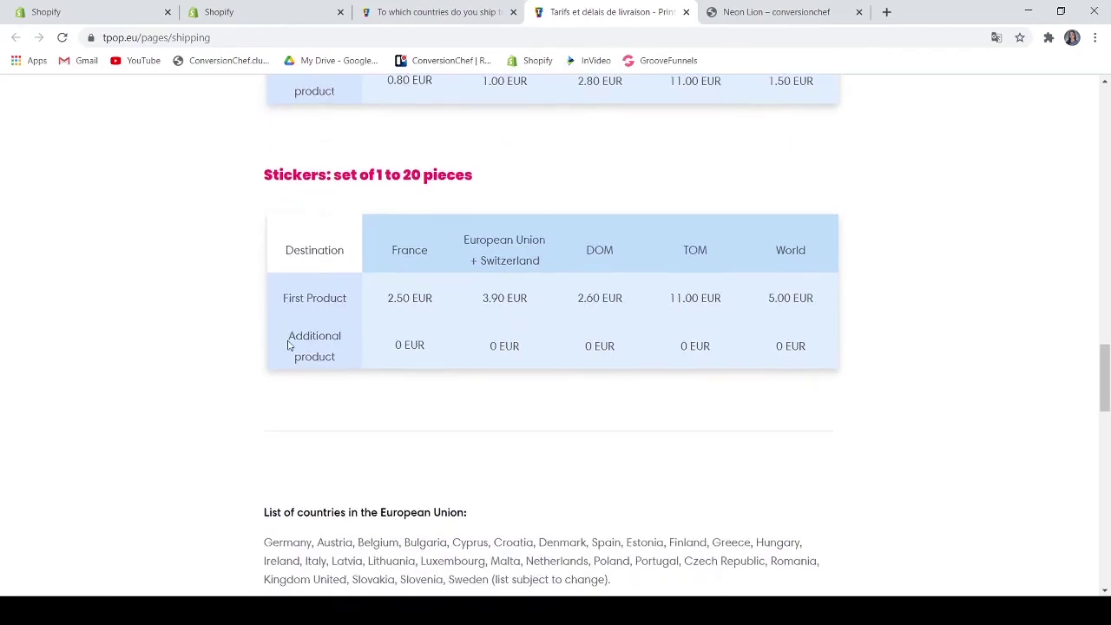
scroll(287, 351, up, 2)
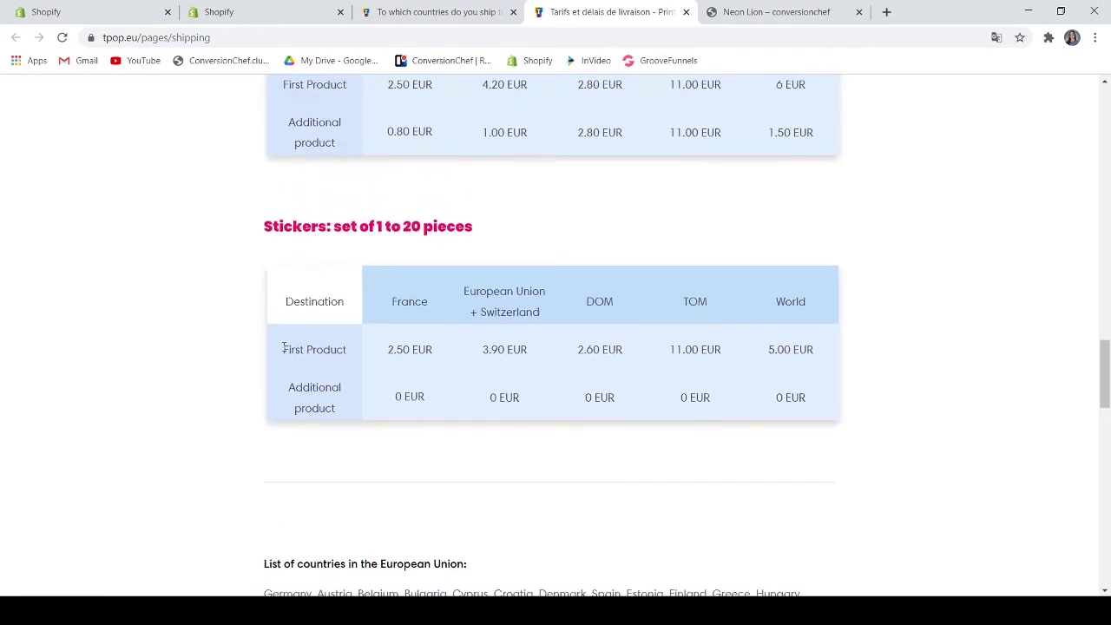
scroll(281, 355, up, 1)
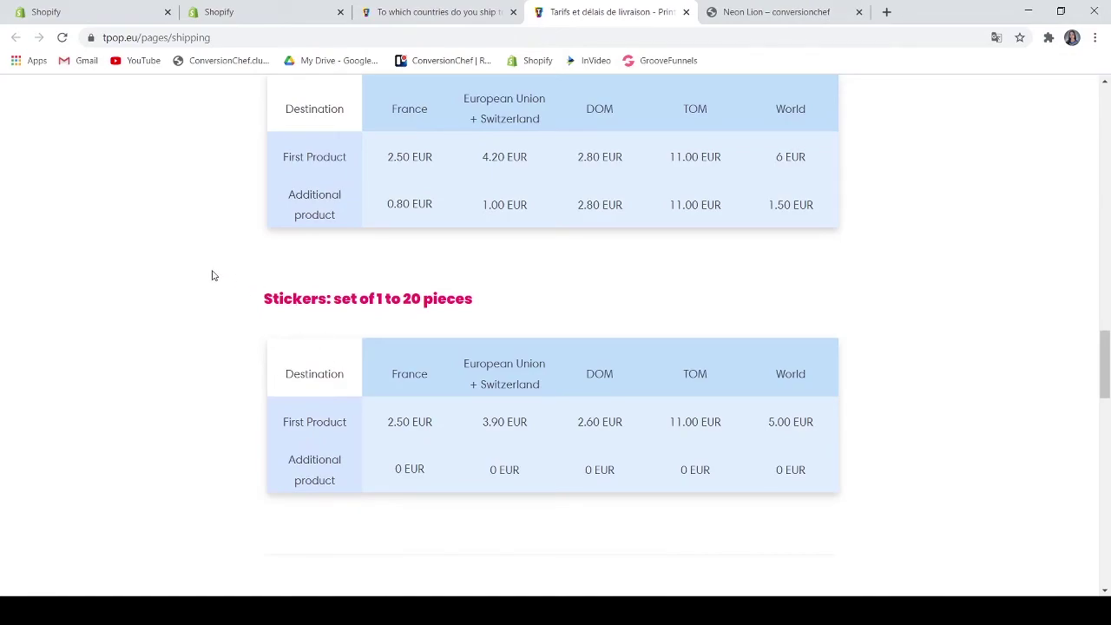
scroll(211, 275, up, 1)
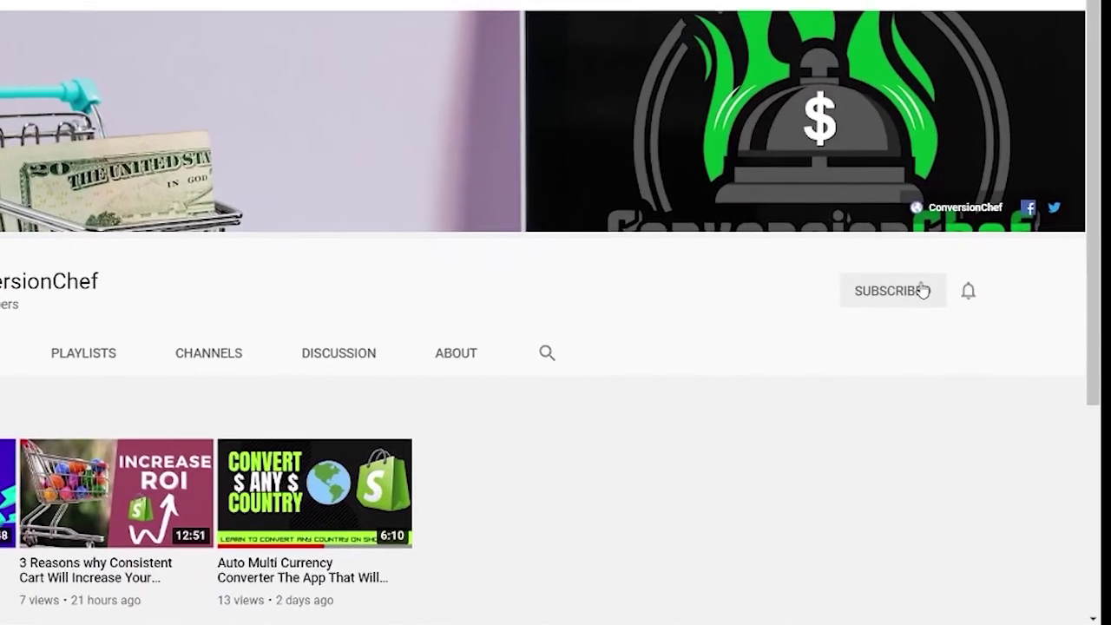
Step: Subscribe to ConversionChef and set channel notifications to All
click(922, 291)
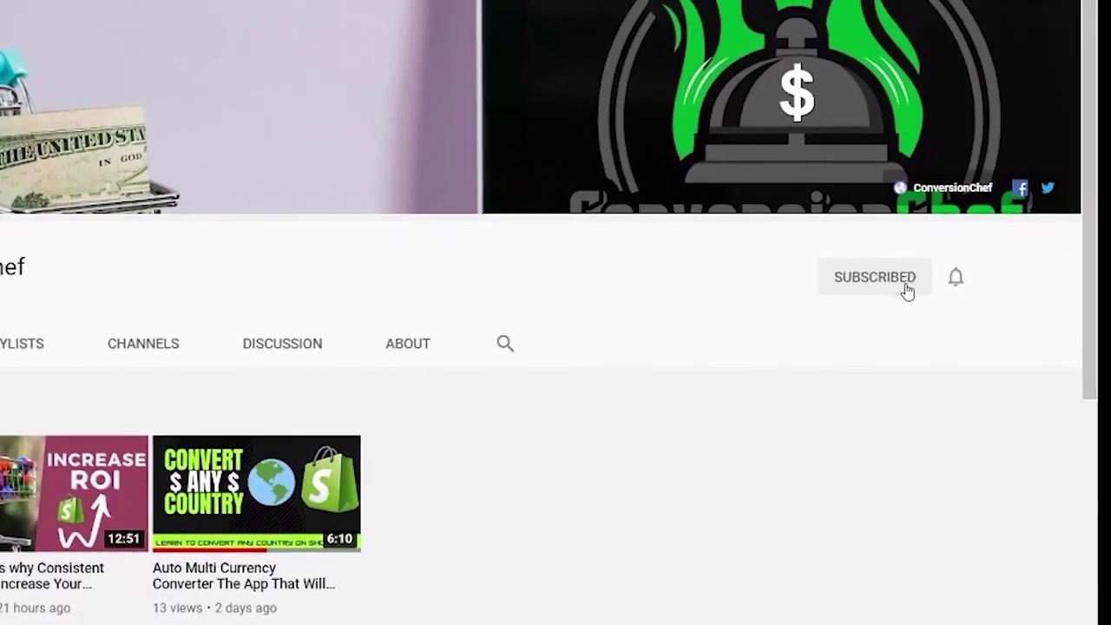
click(968, 291)
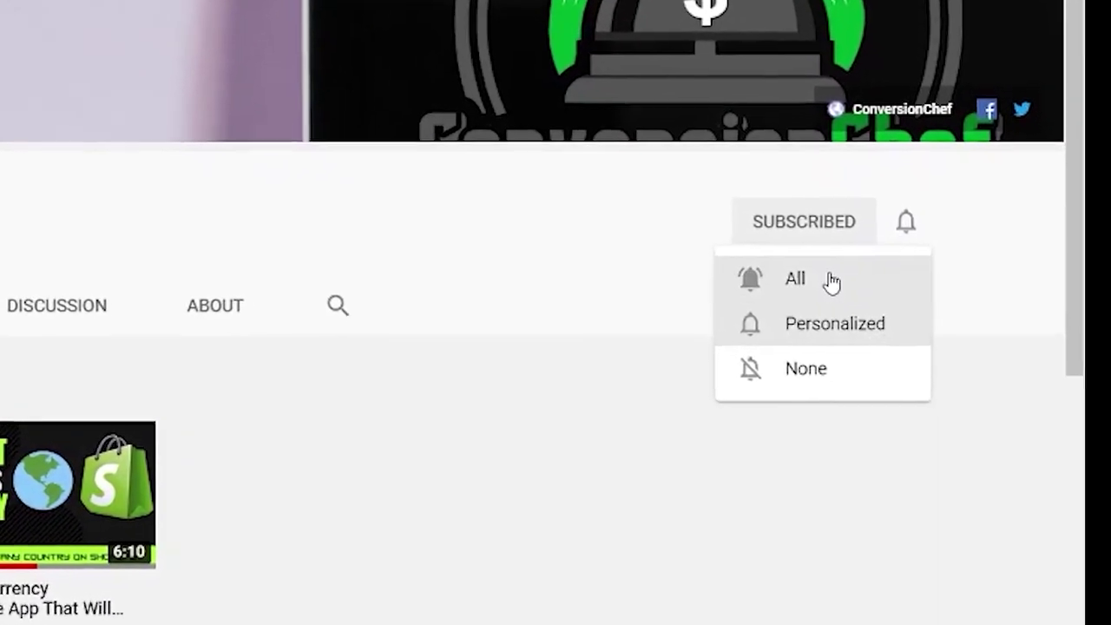
click(829, 289)
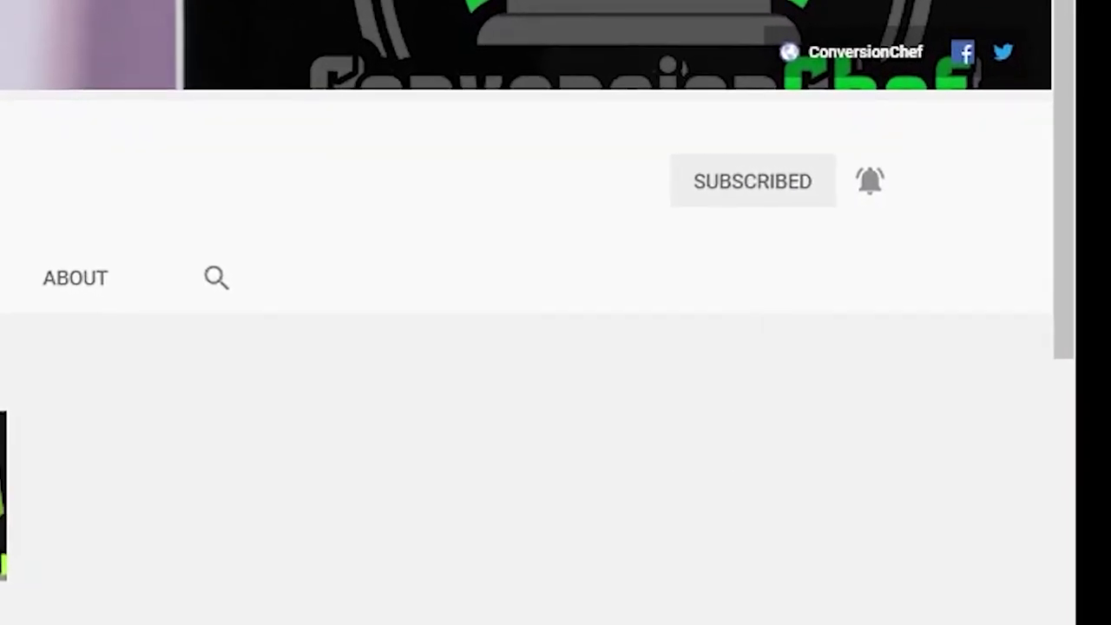